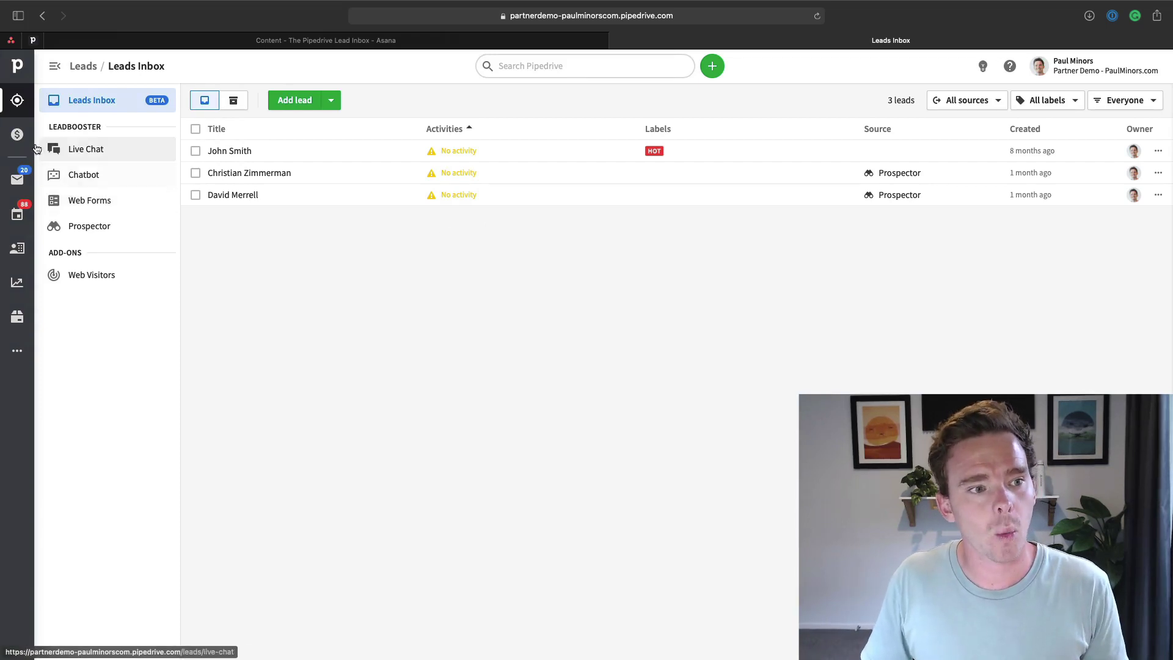
# Open the Deals board showing 15 deals worth $375,000 across the Sales Pipeline stages
pyautogui.click(17, 133)
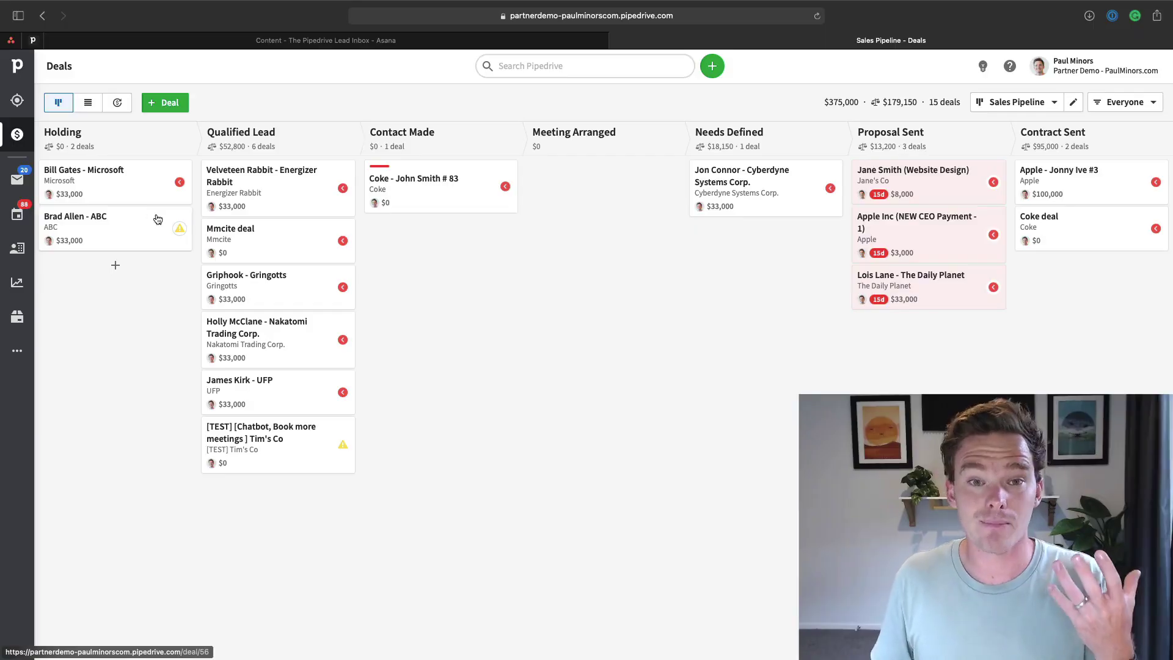
# Go back to the Leads Inbox listing one HOT lead and two Prospector leads
pyautogui.click(18, 101)
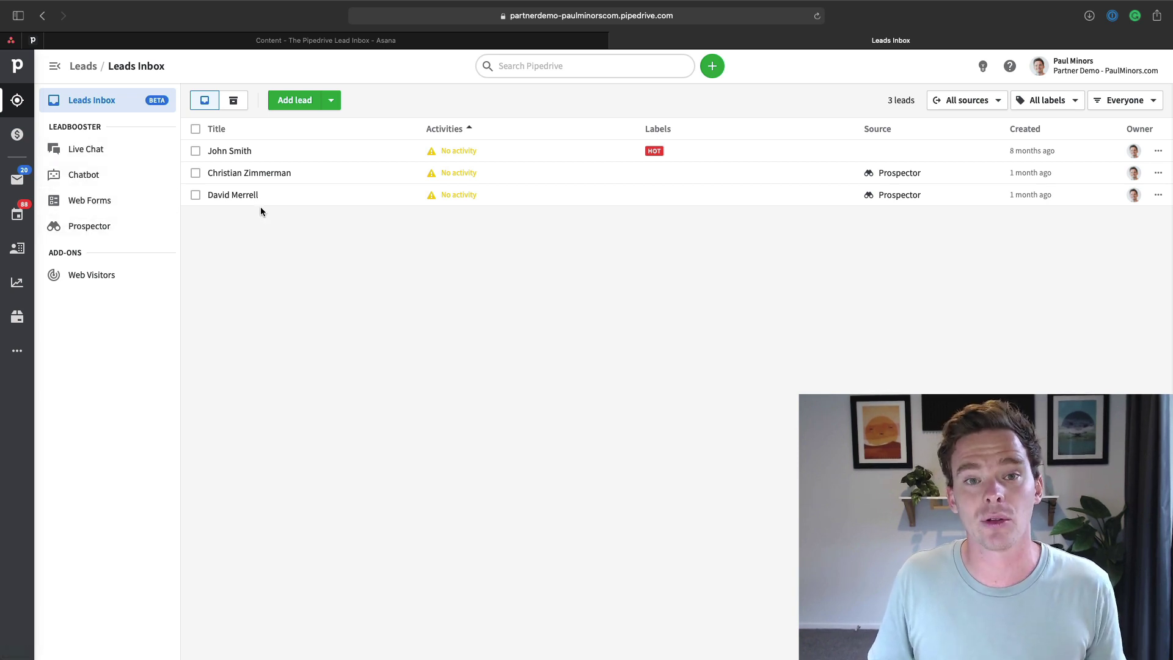
# Browse the Live Chat, Chatbot and Web Forms pages, ending on LeadBooster Prospector
pyautogui.click(125, 156)
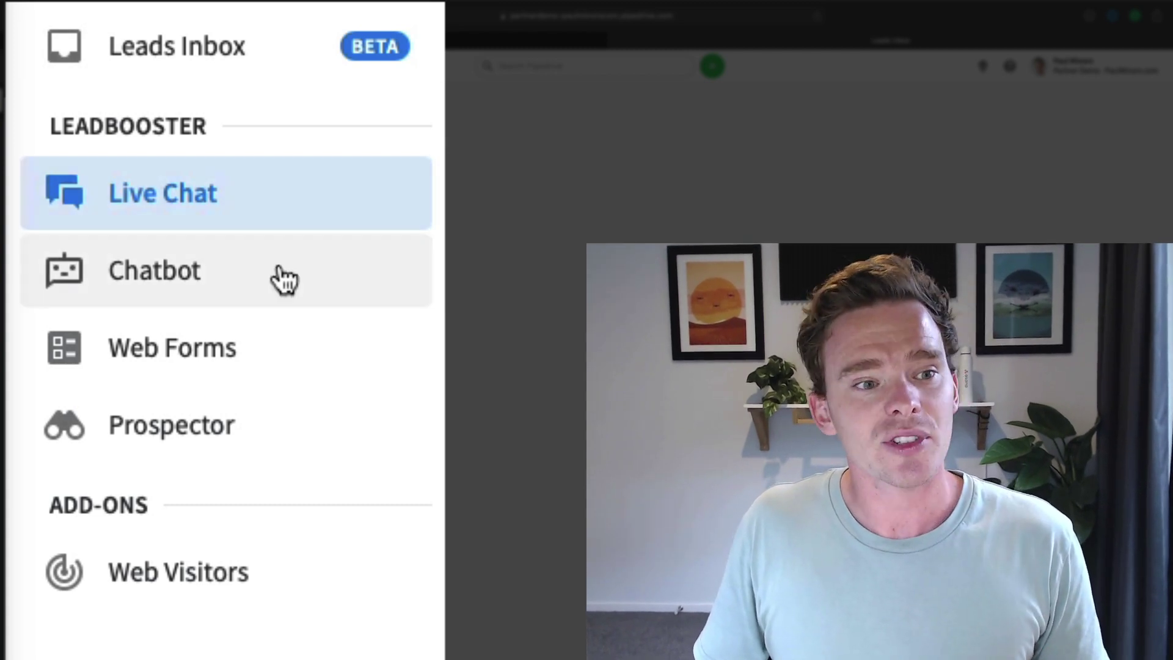
pyautogui.click(280, 286)
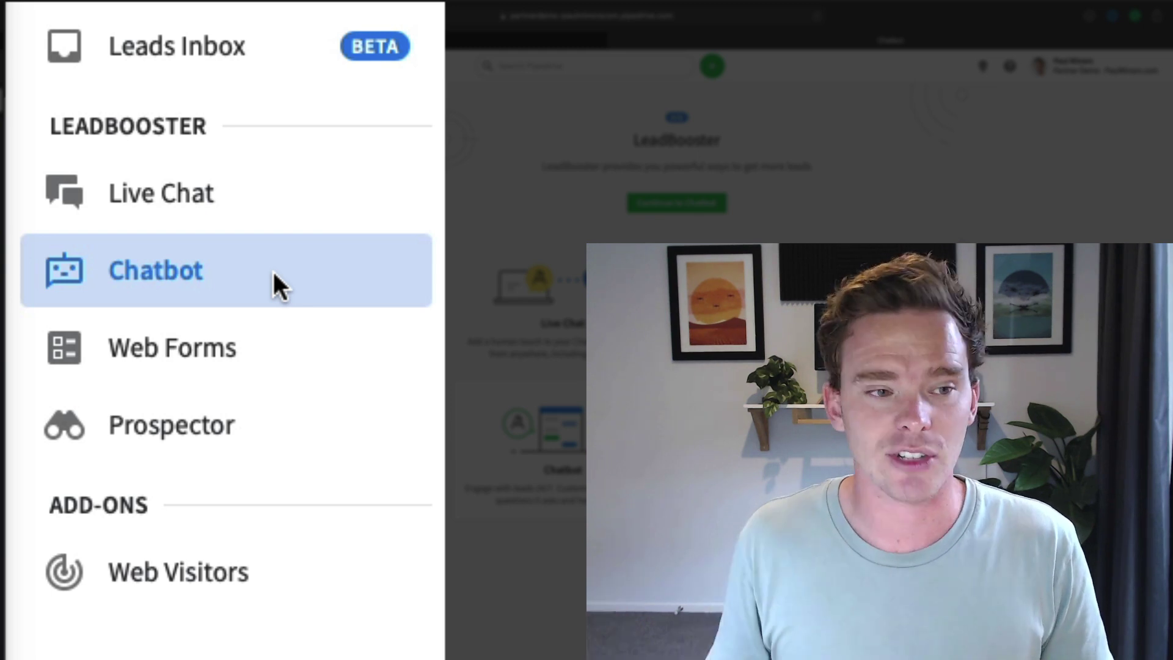
pyautogui.click(248, 355)
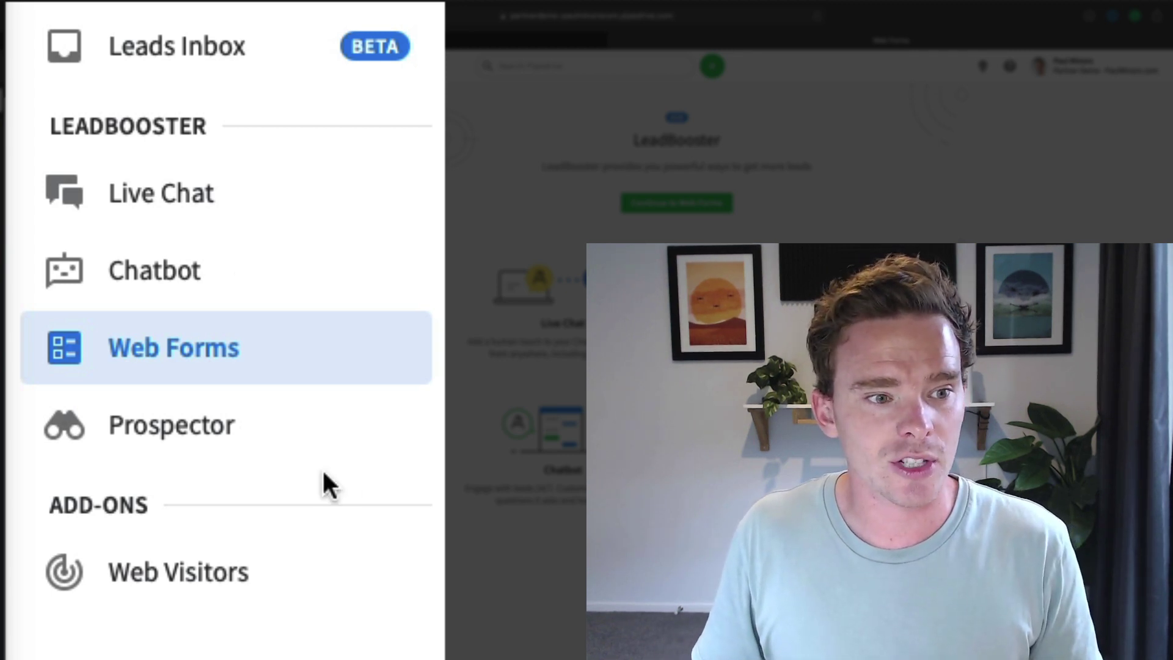
pyautogui.click(303, 428)
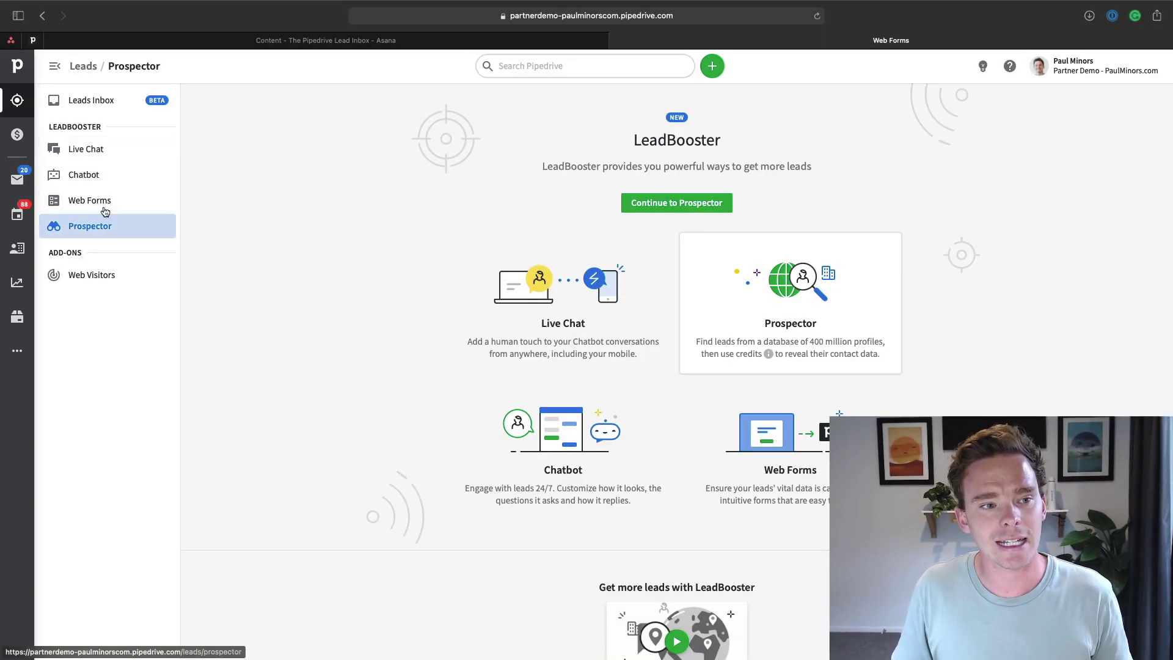
# Return to the Leads Inbox and check the Add lead dropdown's Import leads option
pyautogui.click(97, 100)
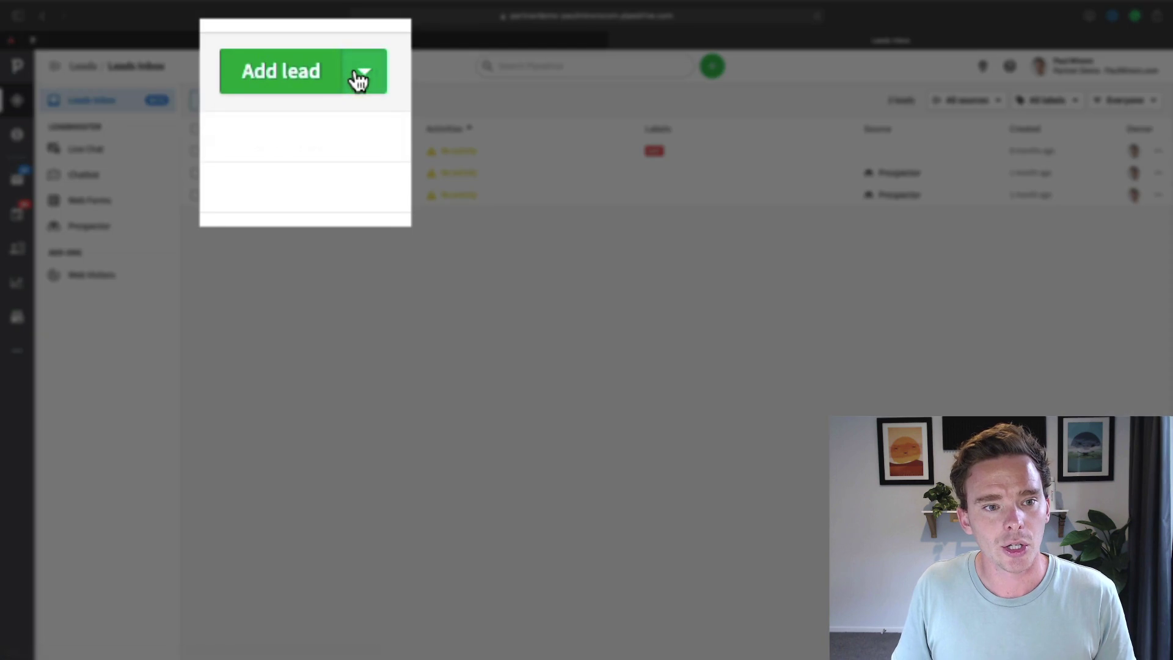
pyautogui.click(331, 100)
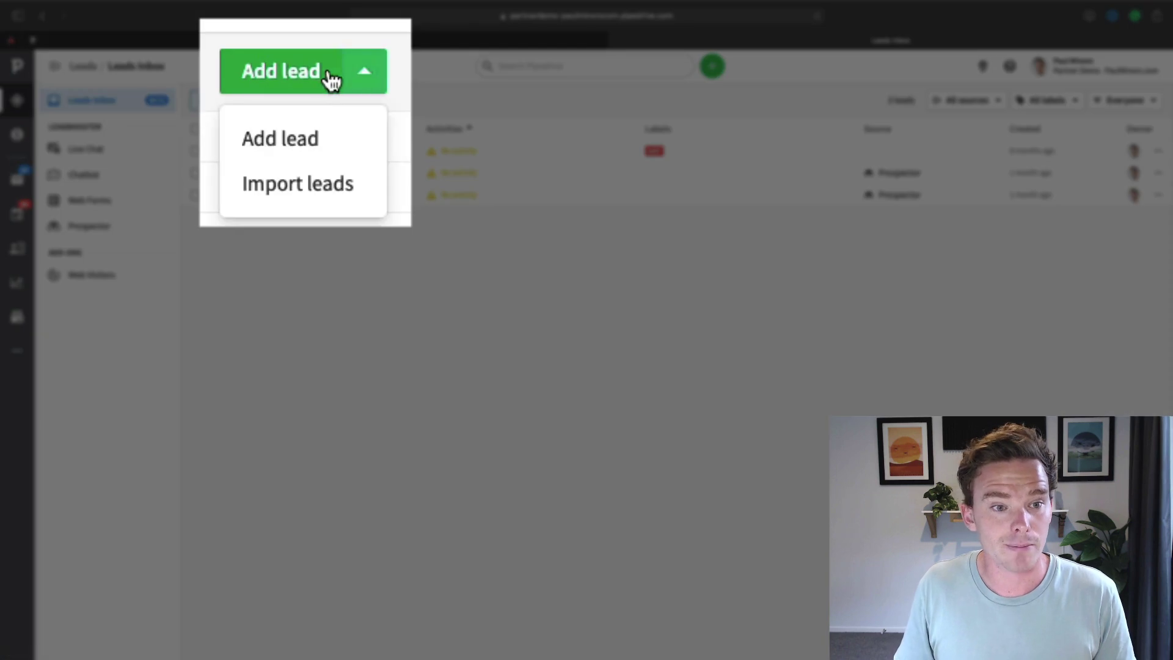
pyautogui.click(330, 83)
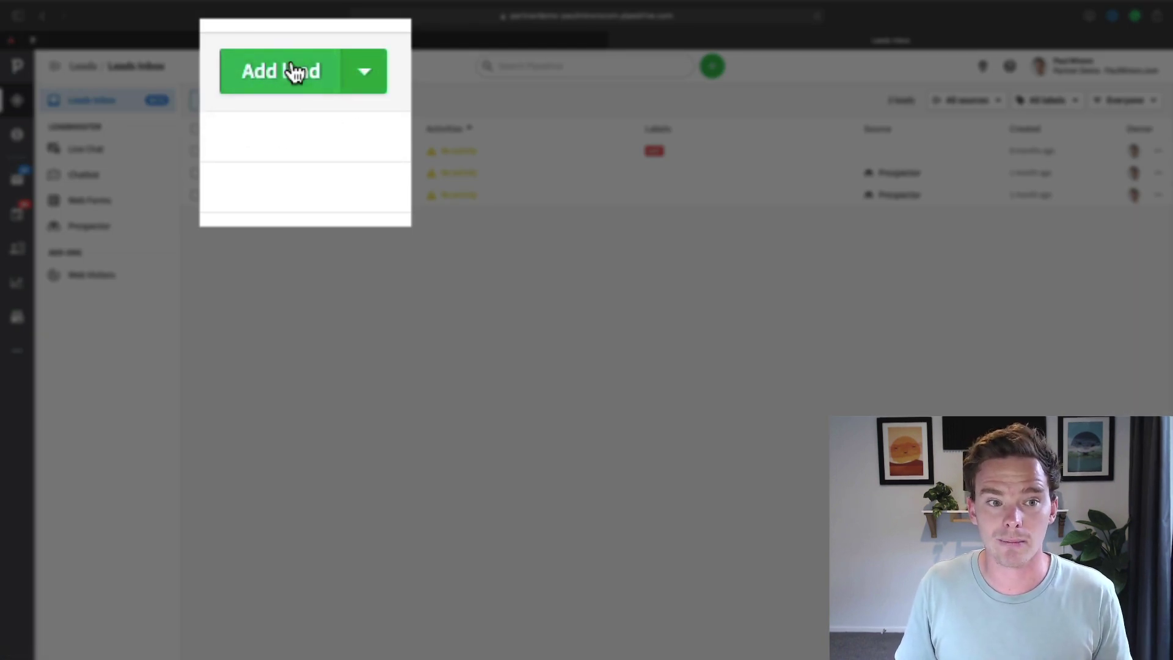
pyautogui.click(357, 83)
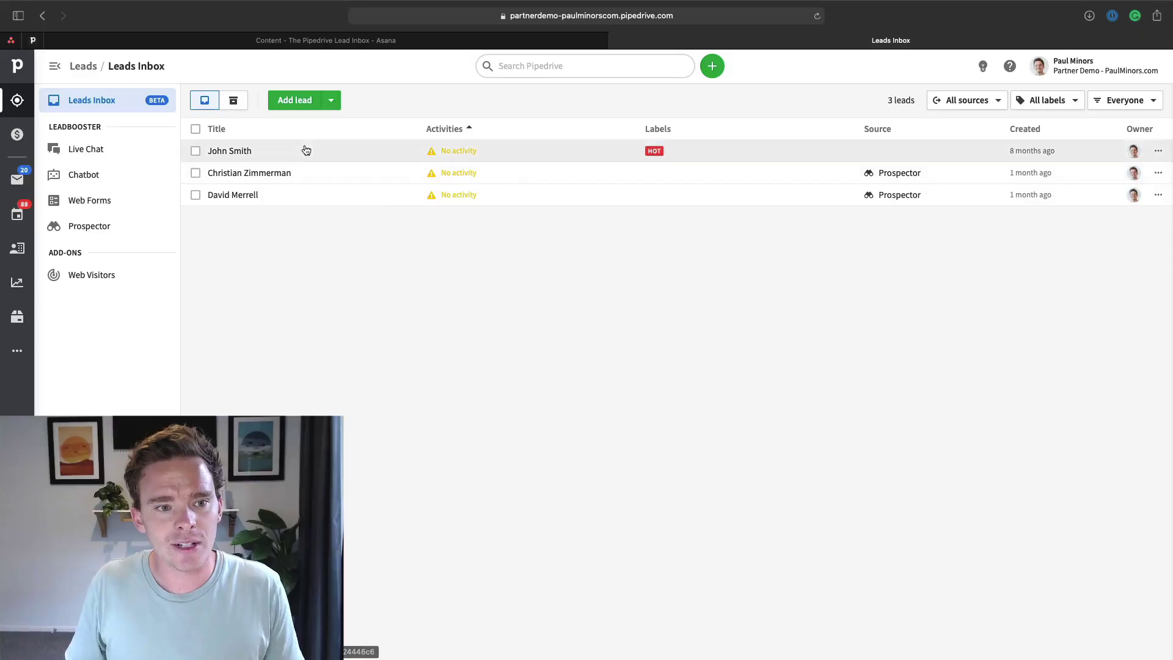
# Open John Smith's HOT lead and review its Details and Person sections
pyautogui.click(306, 150)
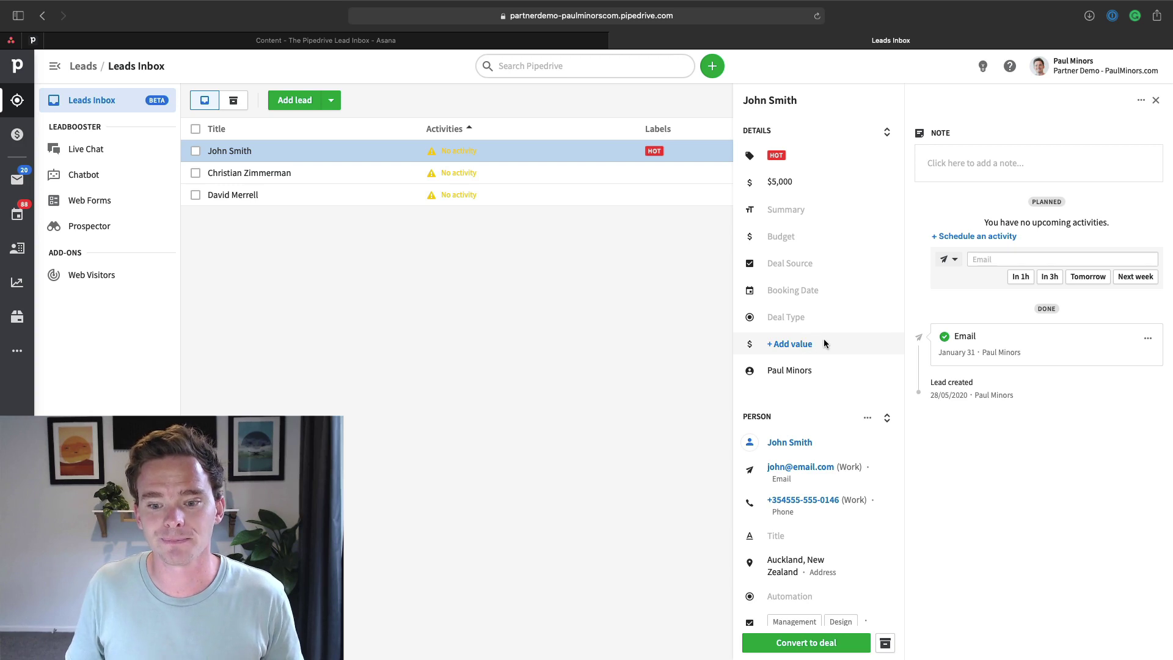
pyautogui.scroll(-3, 823, 343)
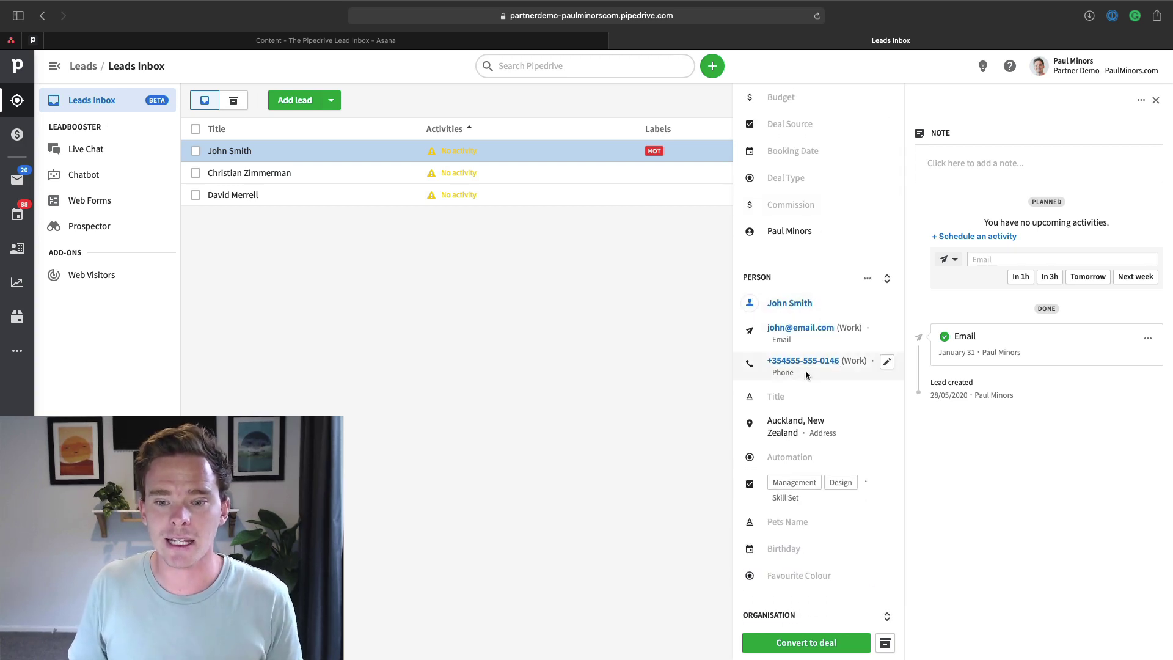
pyautogui.scroll(-1, 846, 396)
pyautogui.scroll(-2, 847, 396)
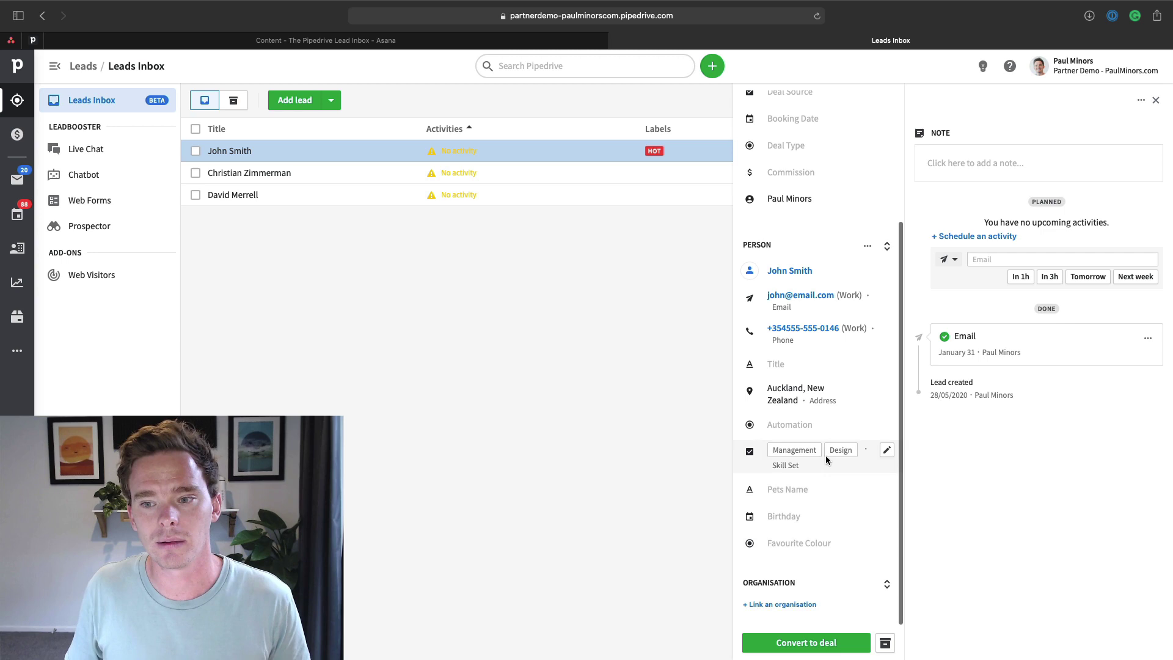
pyautogui.scroll(5, 825, 459)
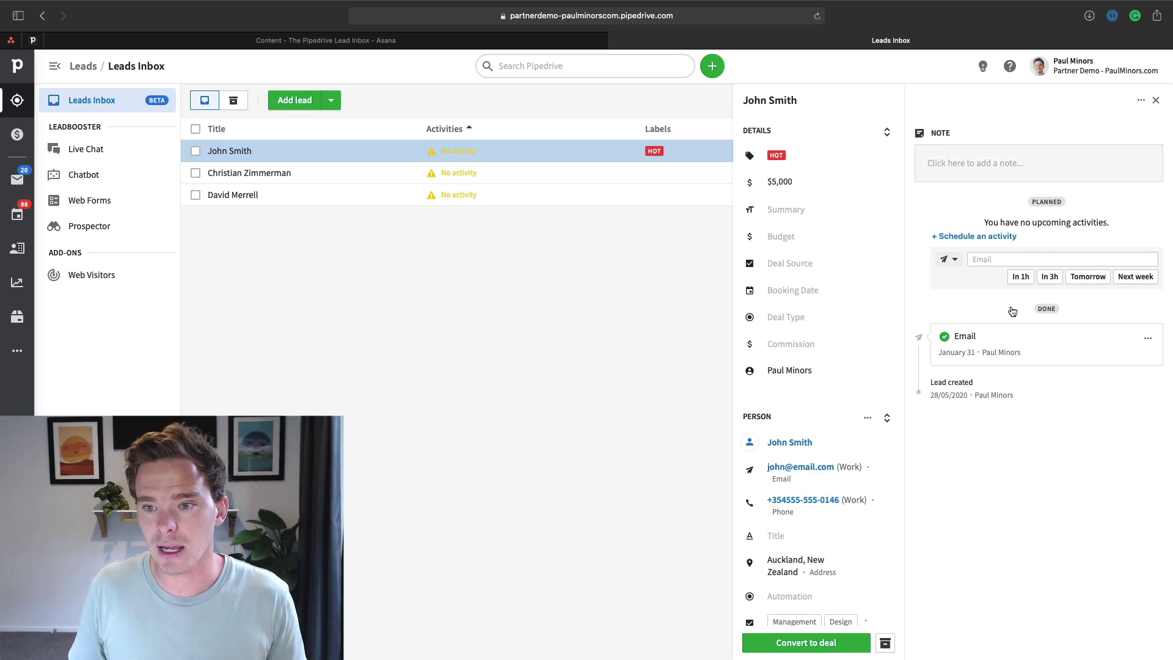
# Save a Lorem ipsum note on John Smith's lead and plan a Call with him for today
pyautogui.click(980, 174)
pyautogui.write(';lorem')
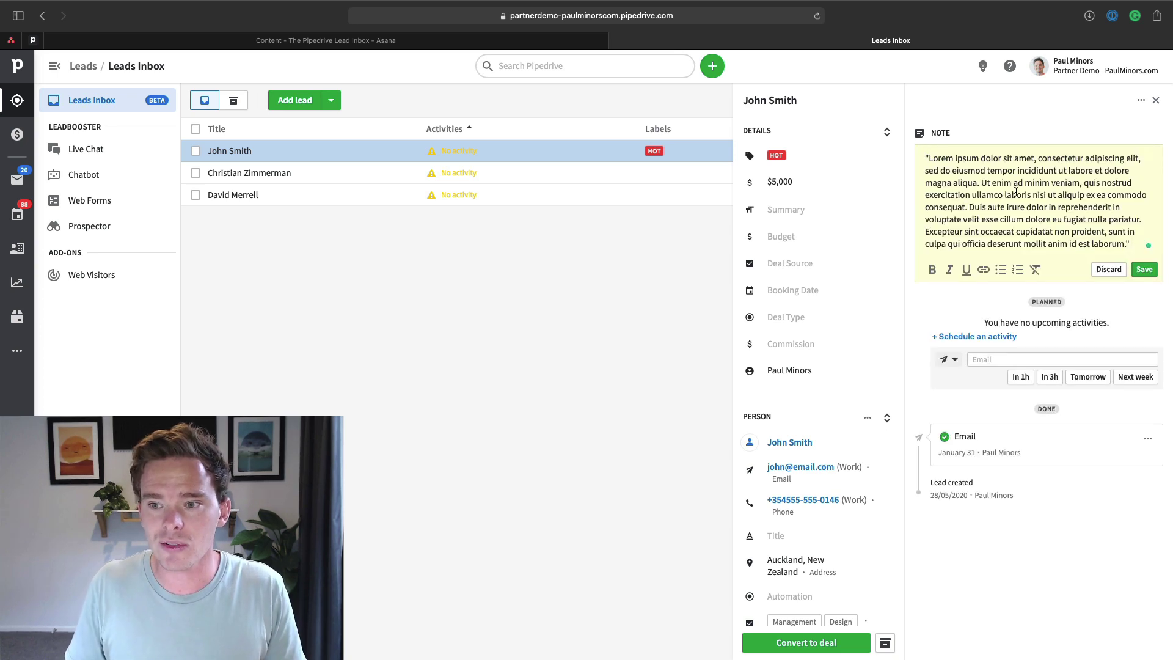
pyautogui.click(1143, 269)
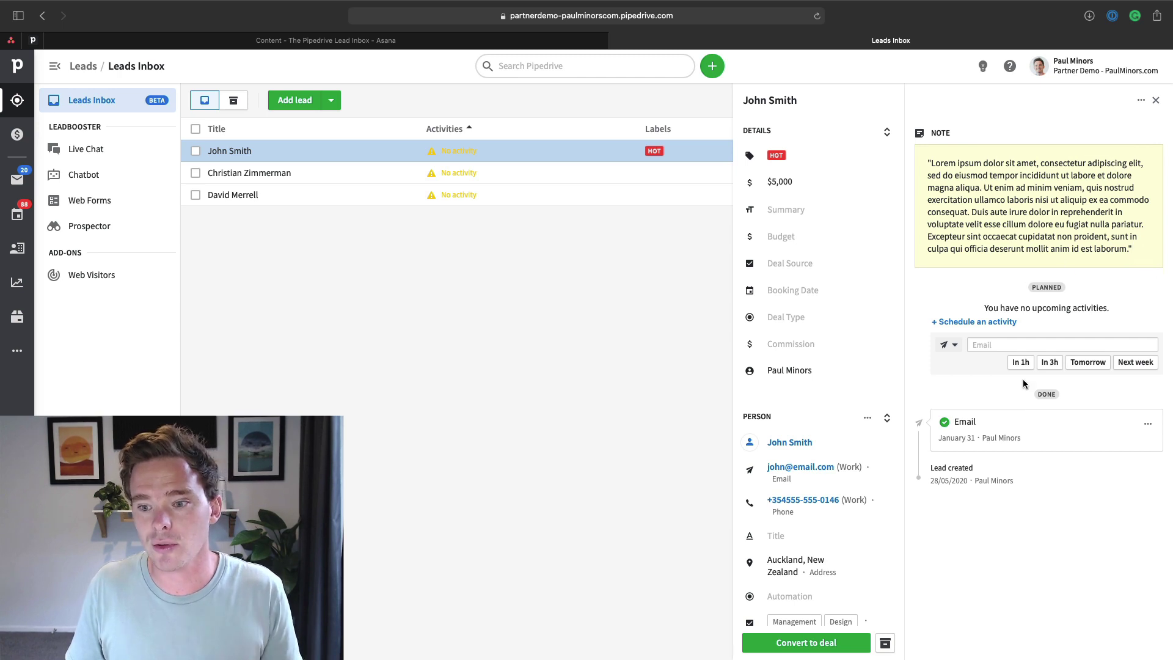
pyautogui.click(946, 347)
pyautogui.click(971, 387)
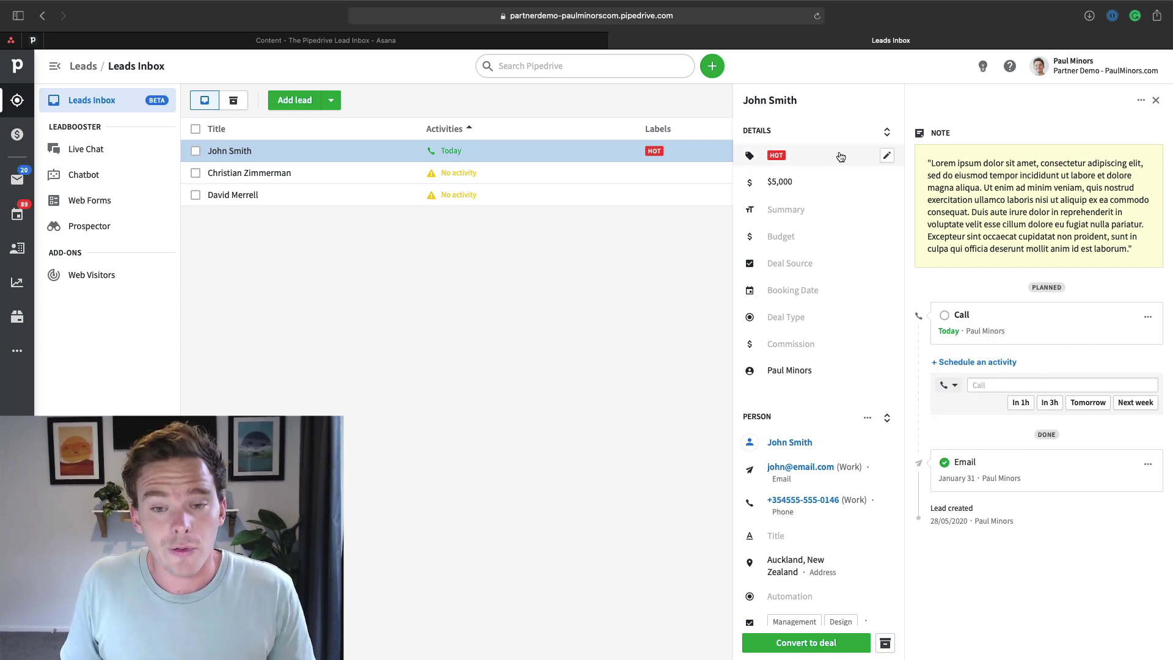
pyautogui.click(888, 155)
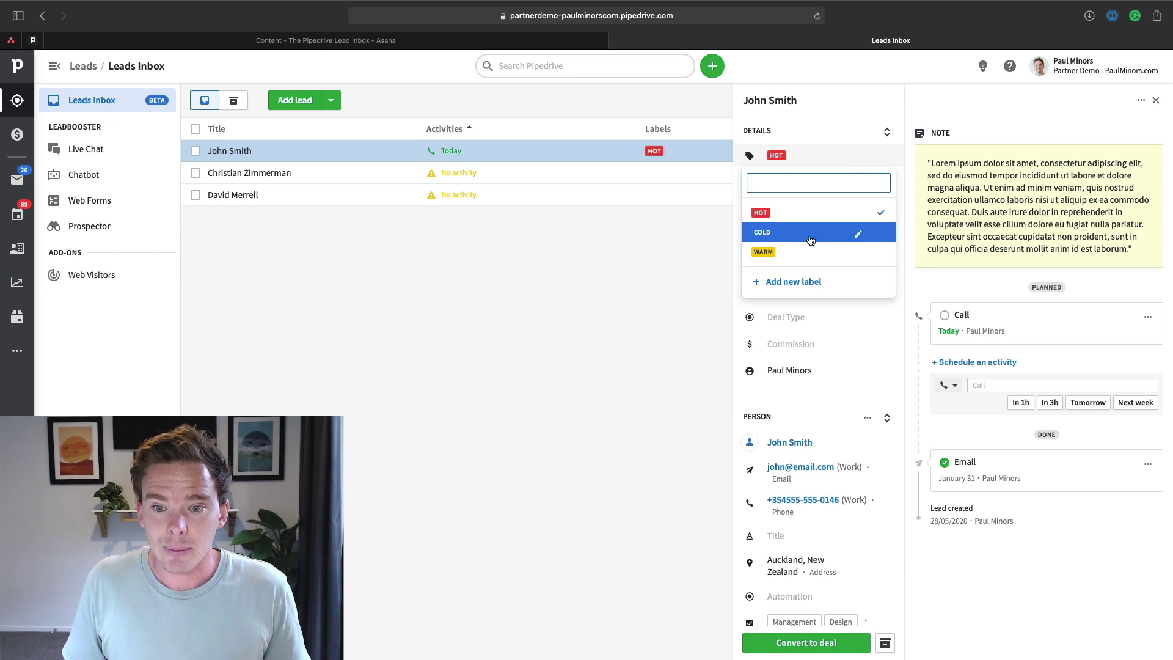
pyautogui.click(544, 181)
pyautogui.click(640, 167)
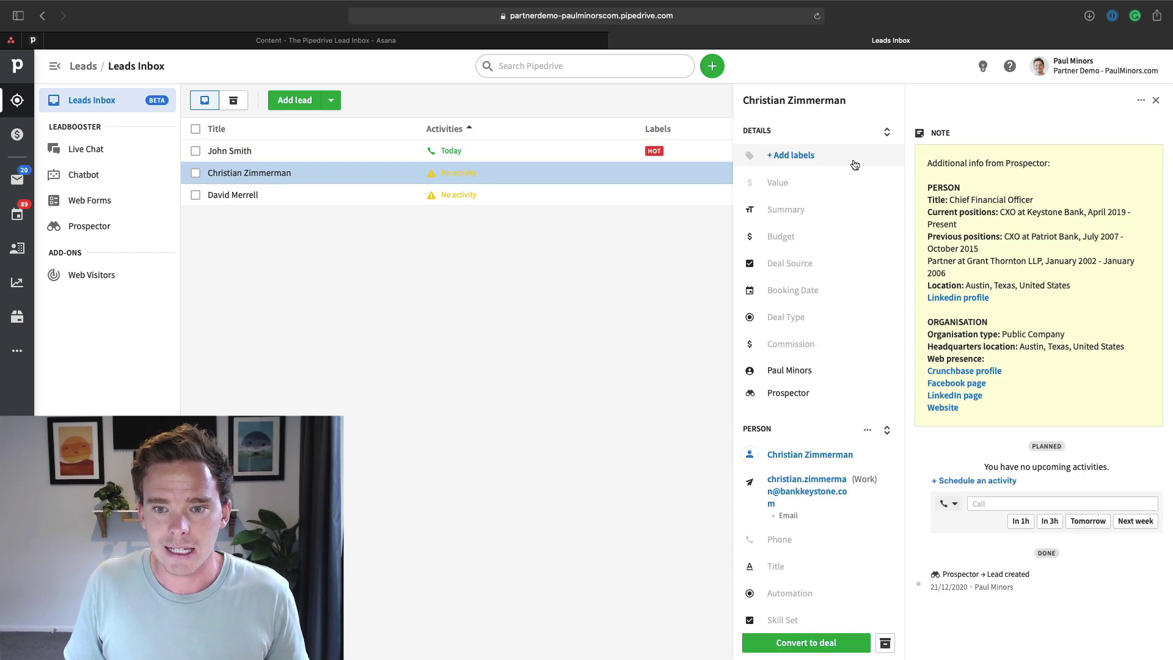
pyautogui.click(795, 156)
pyautogui.click(763, 232)
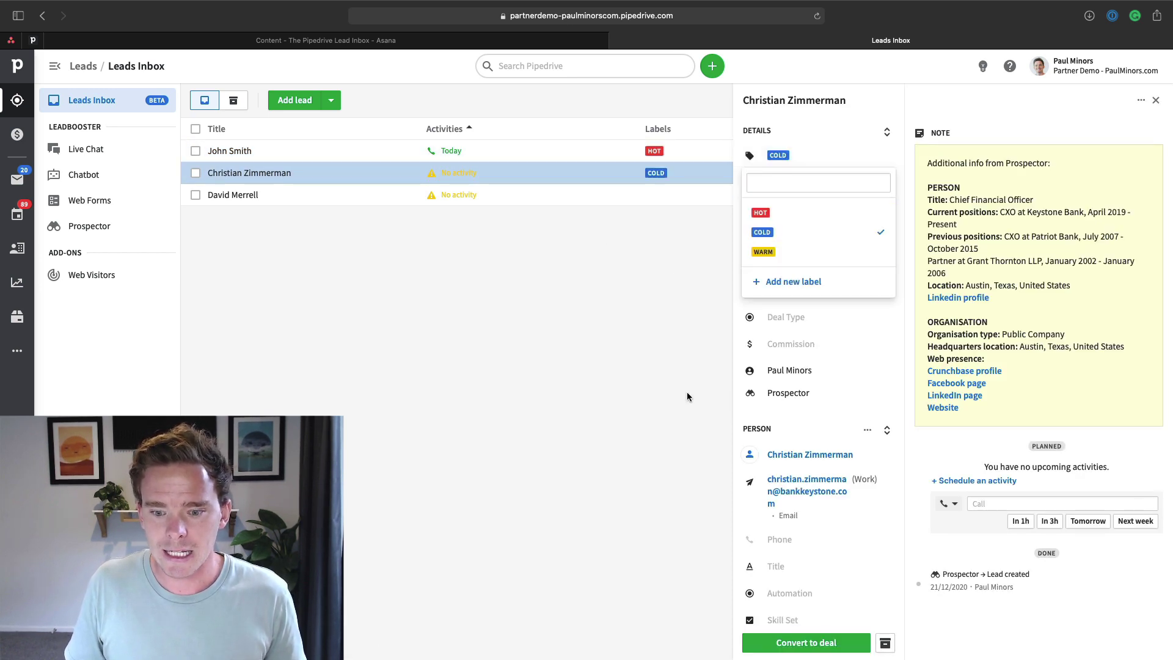
pyautogui.click(1031, 91)
pyautogui.click(1154, 100)
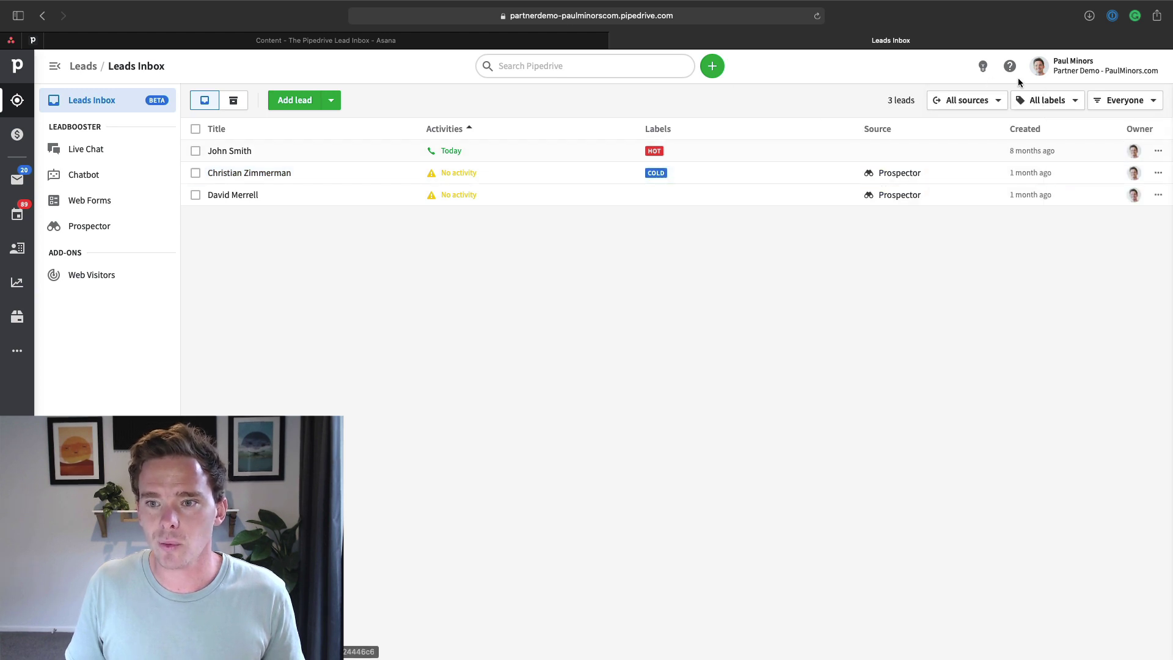
# Filter the inbox by the HOT and COLD labels, then reset it to All labels
pyautogui.click(1061, 103)
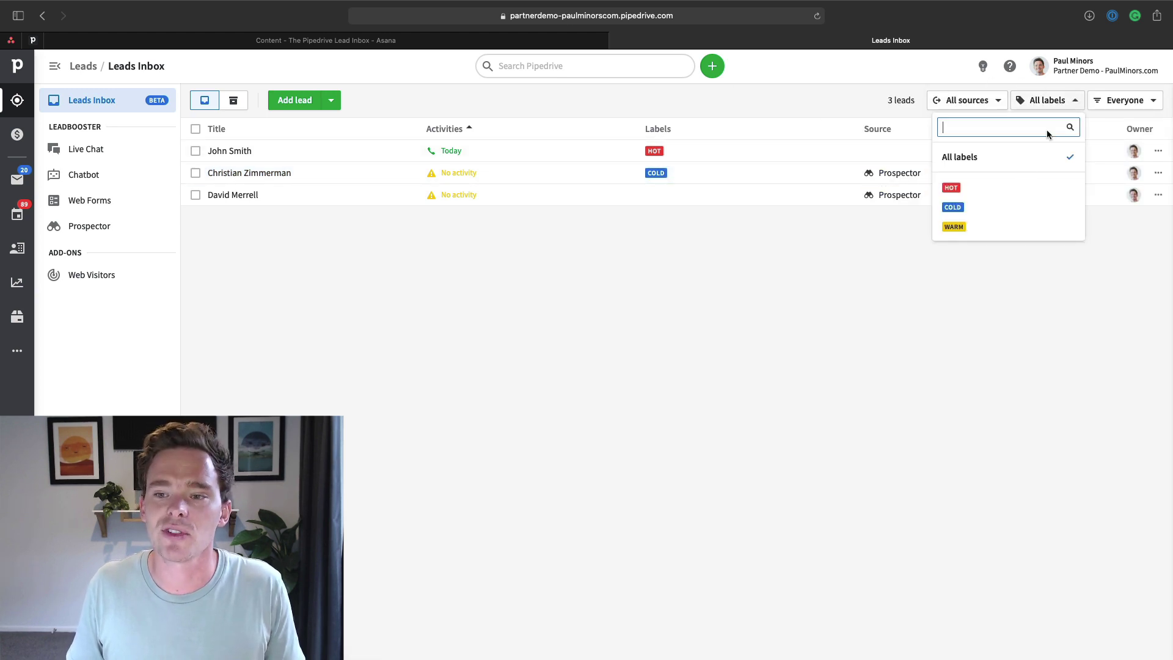
pyautogui.click(1027, 187)
pyautogui.click(1020, 207)
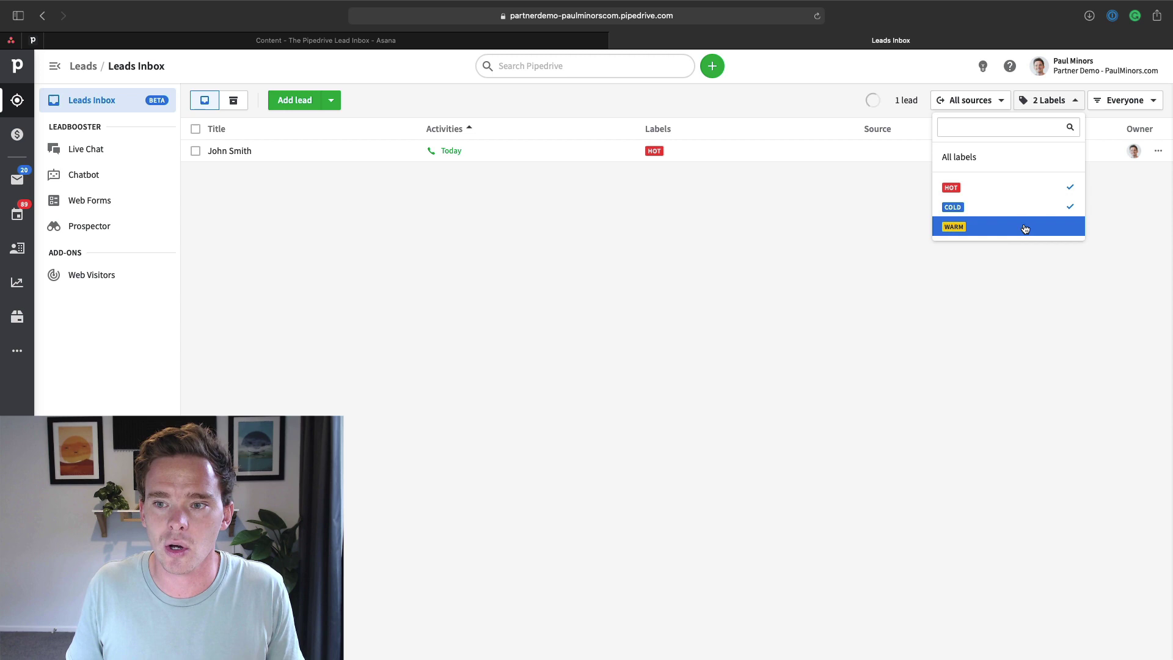
pyautogui.click(1001, 160)
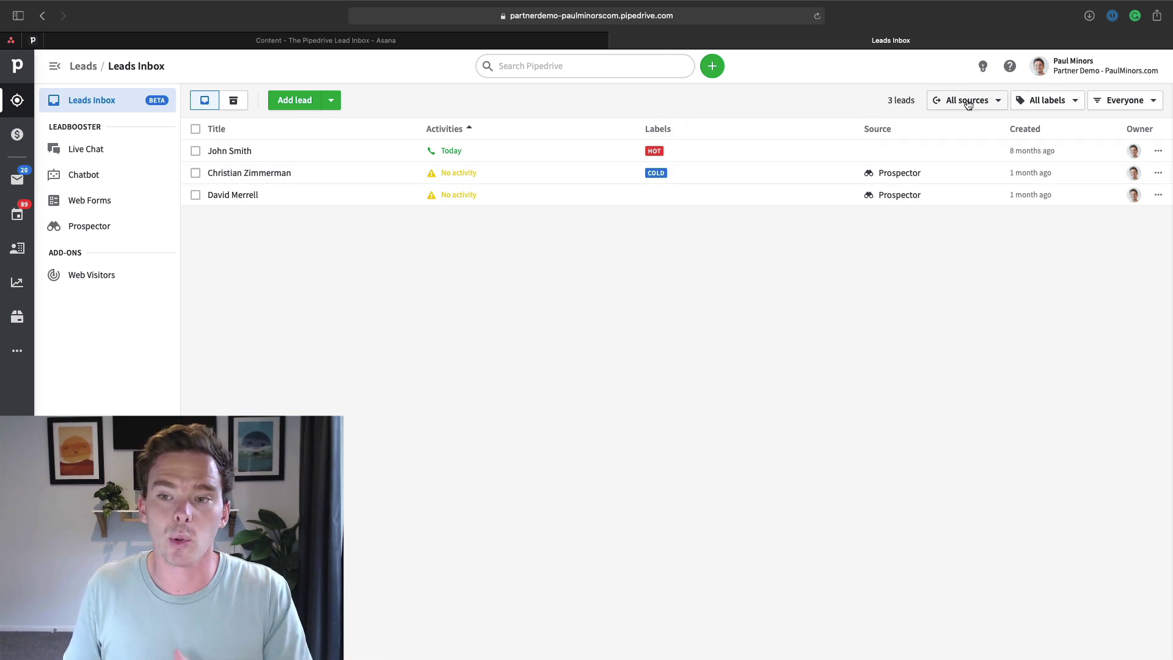
pyautogui.click(967, 100)
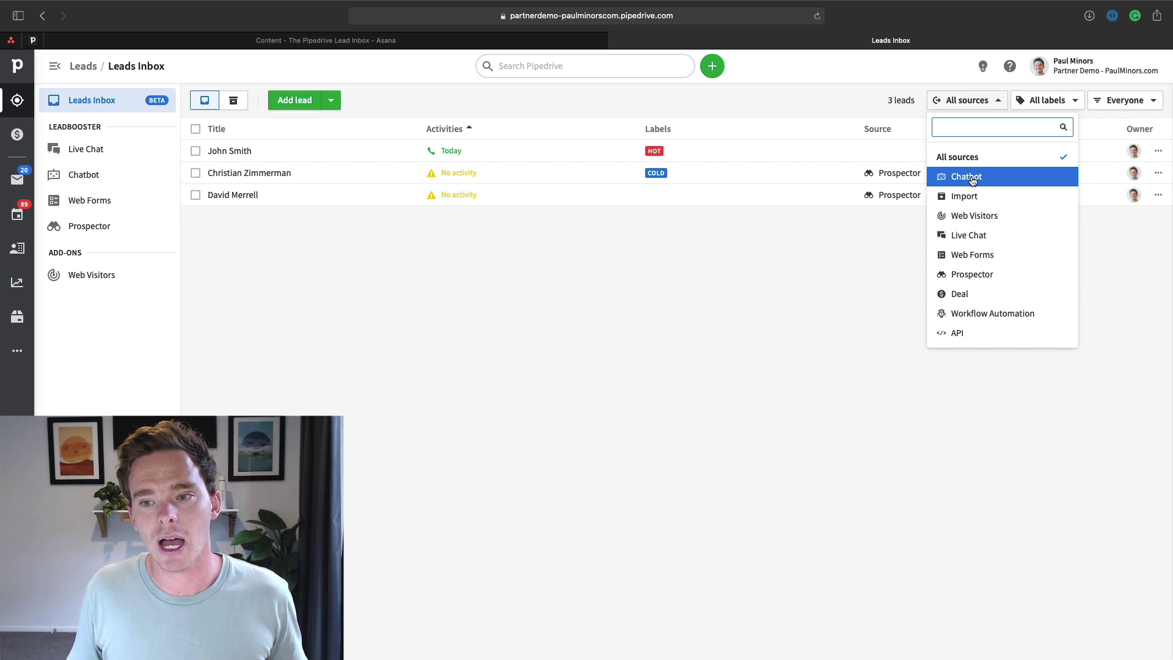
pyautogui.click(982, 275)
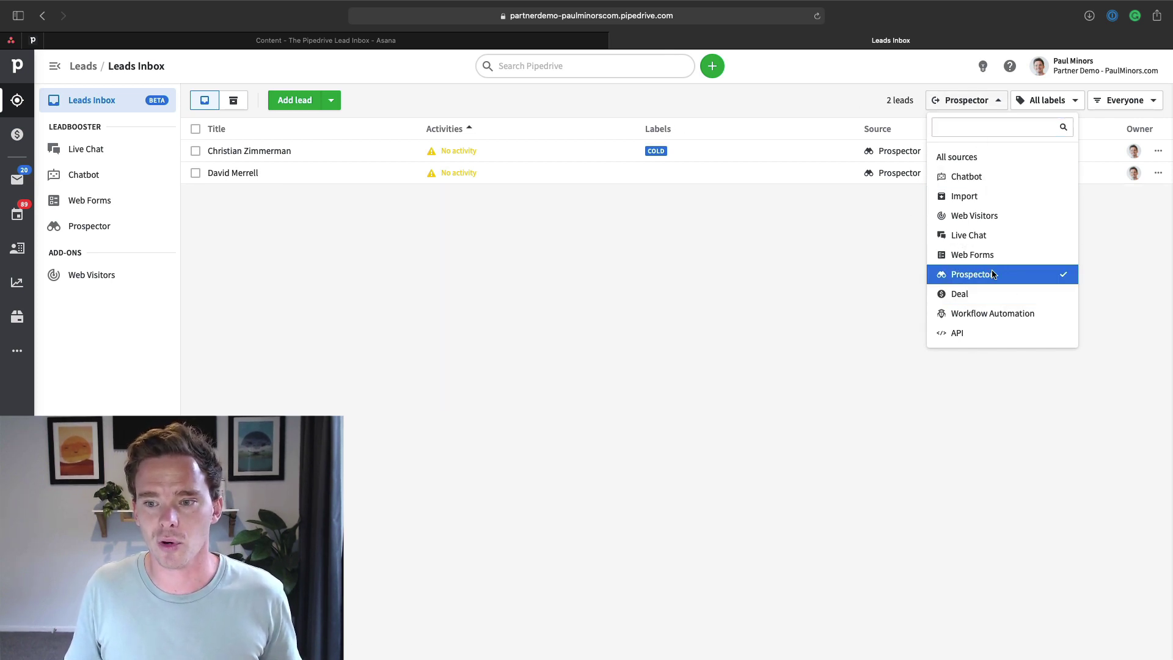
pyautogui.click(956, 157)
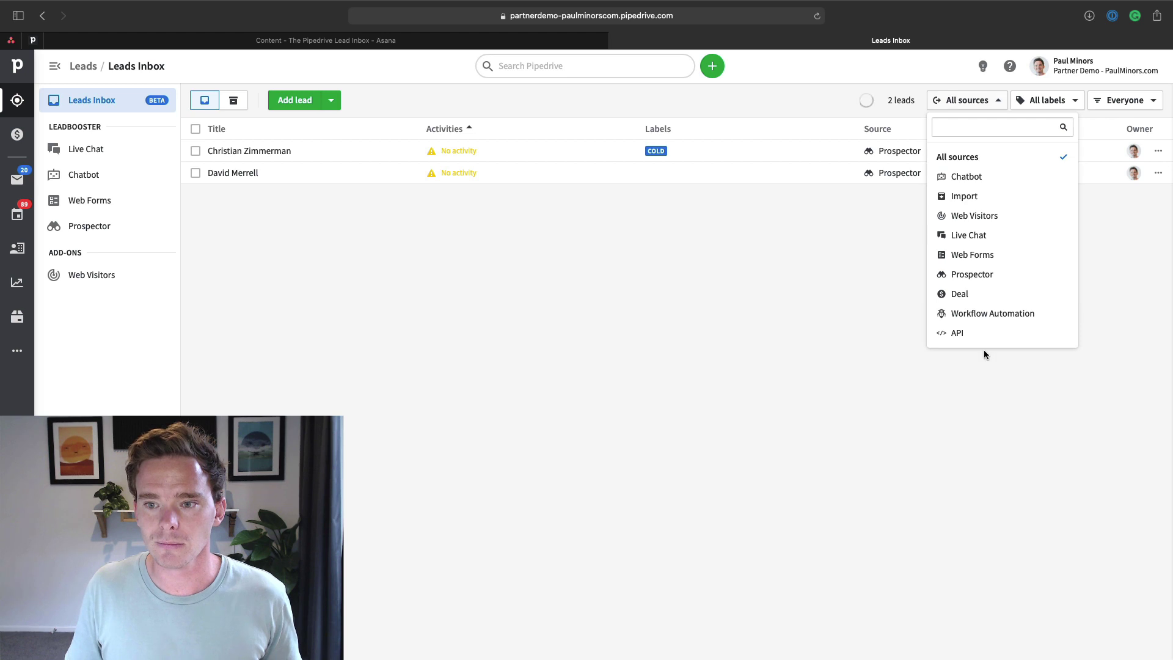
pyautogui.click(788, 312)
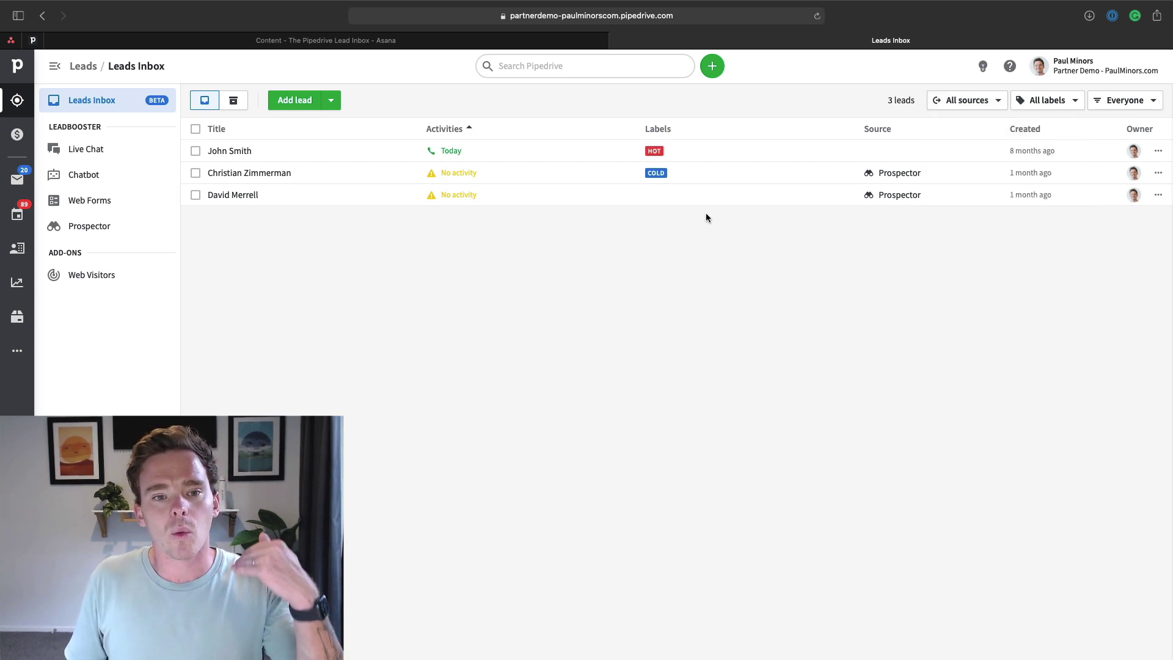
# Convert John Smith's $5,000 HOT lead into a deal at the Qualified Lead stage
pyautogui.click(568, 157)
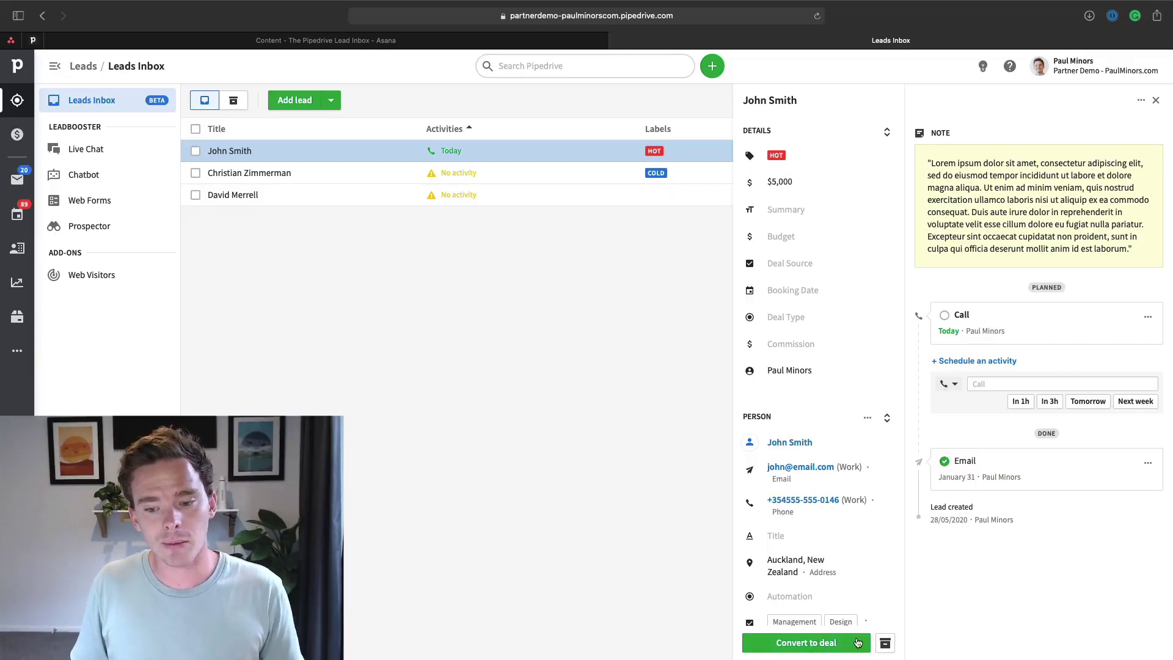
pyautogui.click(809, 644)
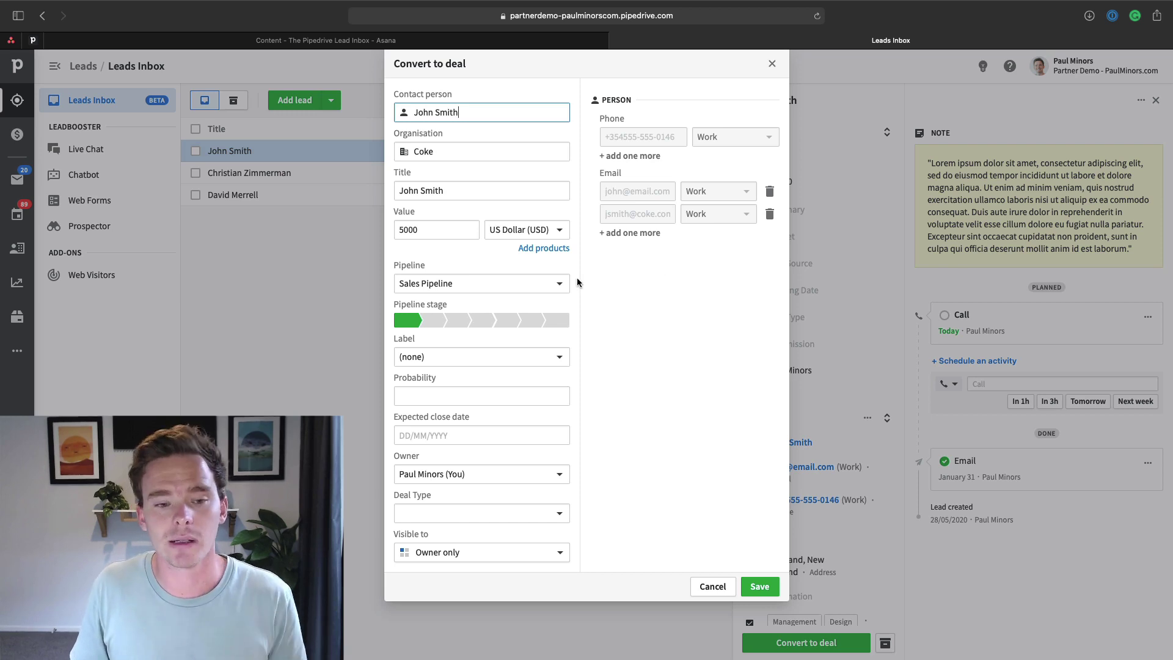
pyautogui.click(432, 321)
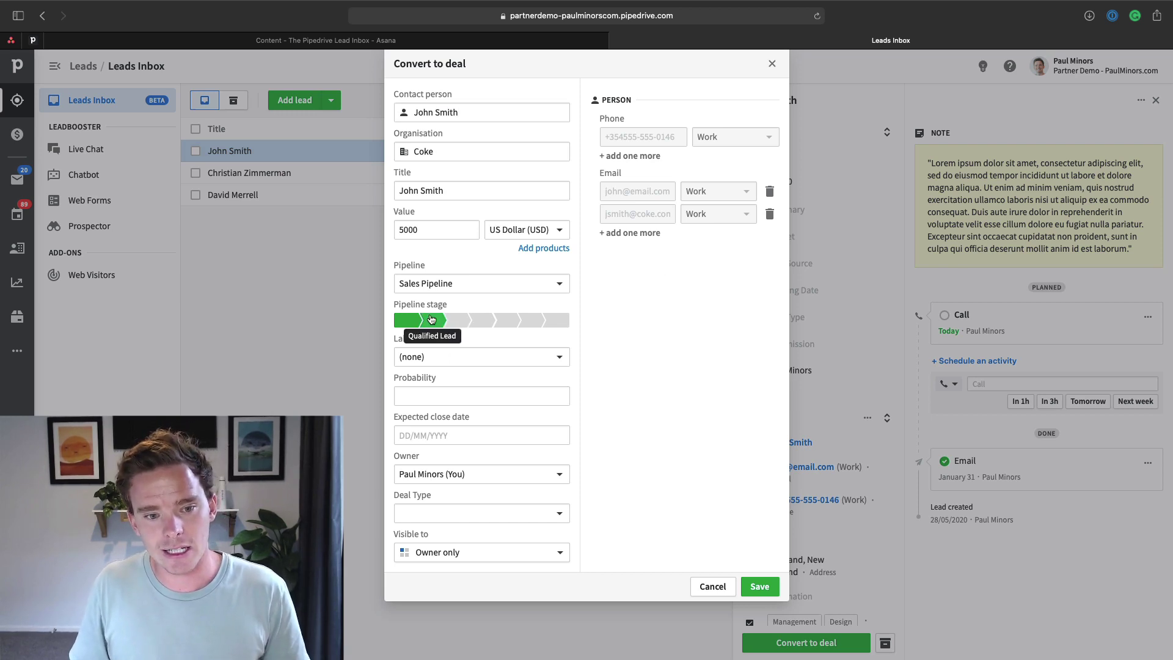
pyautogui.click(758, 586)
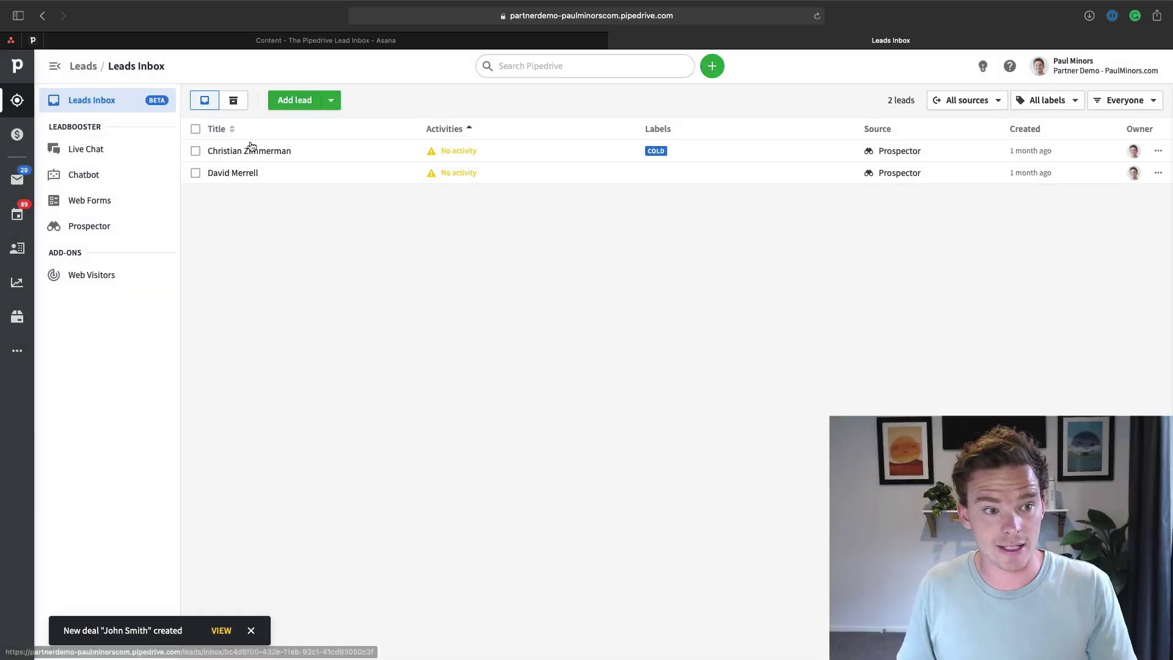
pyautogui.click(17, 134)
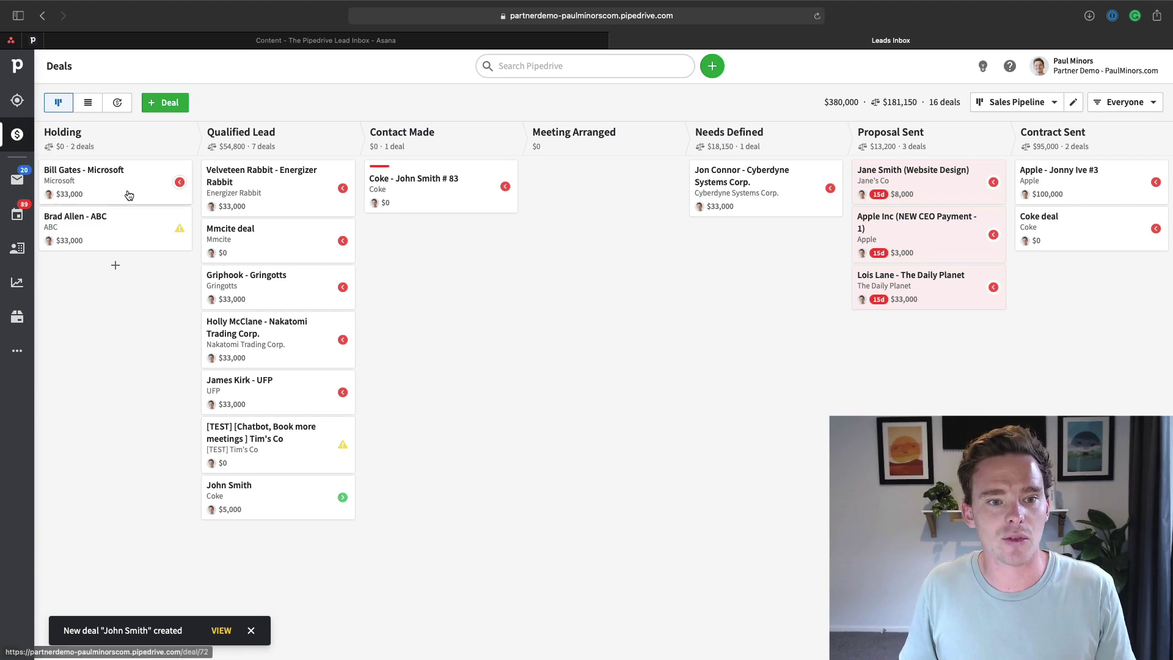
pyautogui.click(264, 492)
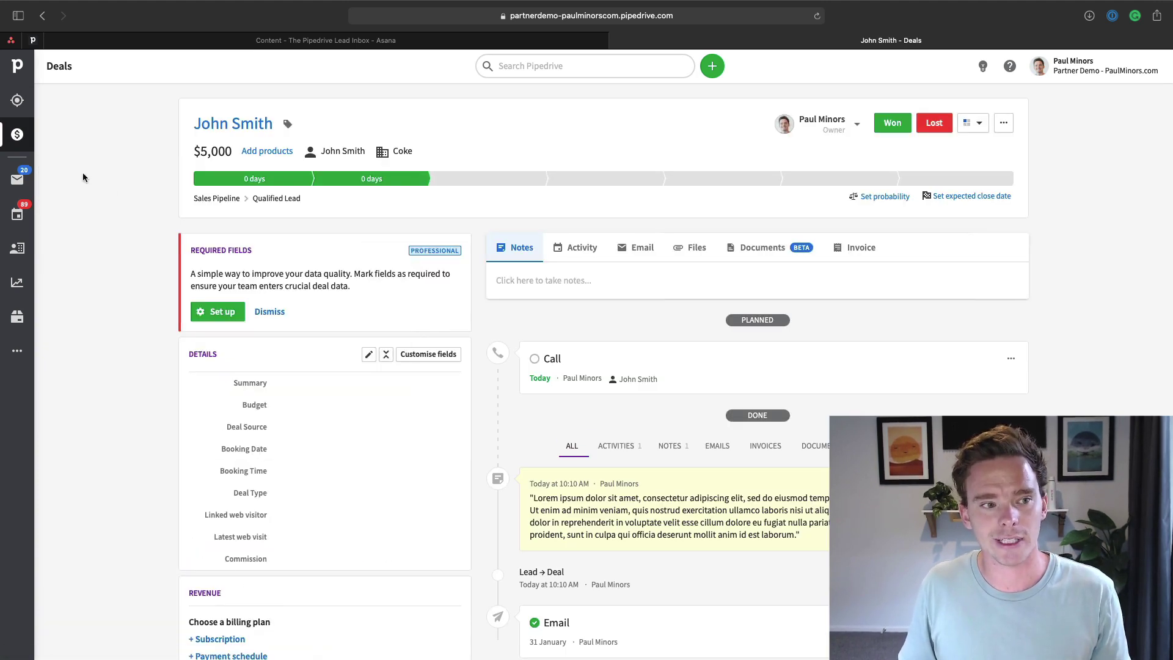
pyautogui.click(18, 135)
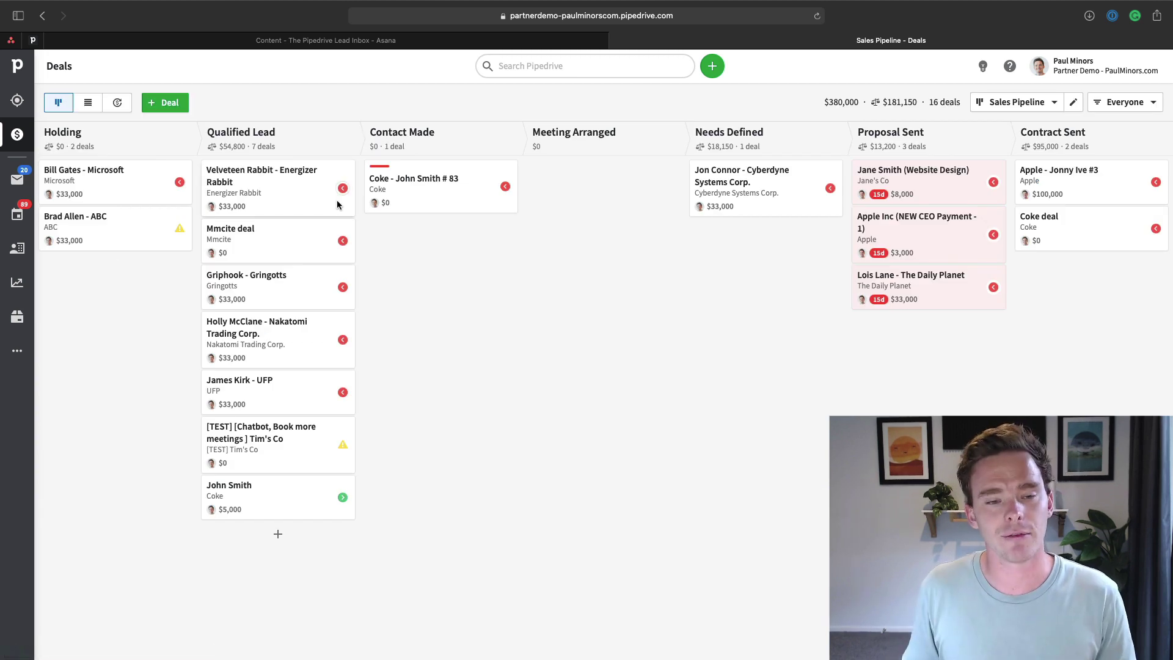
pyautogui.click(17, 100)
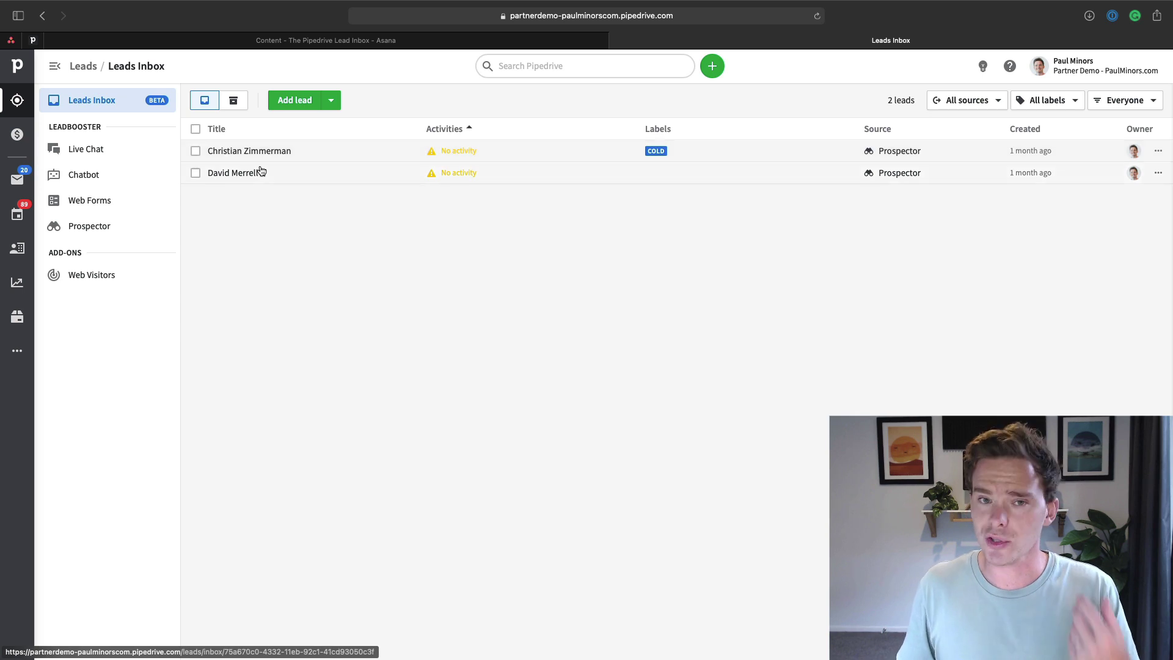
pyautogui.click(17, 135)
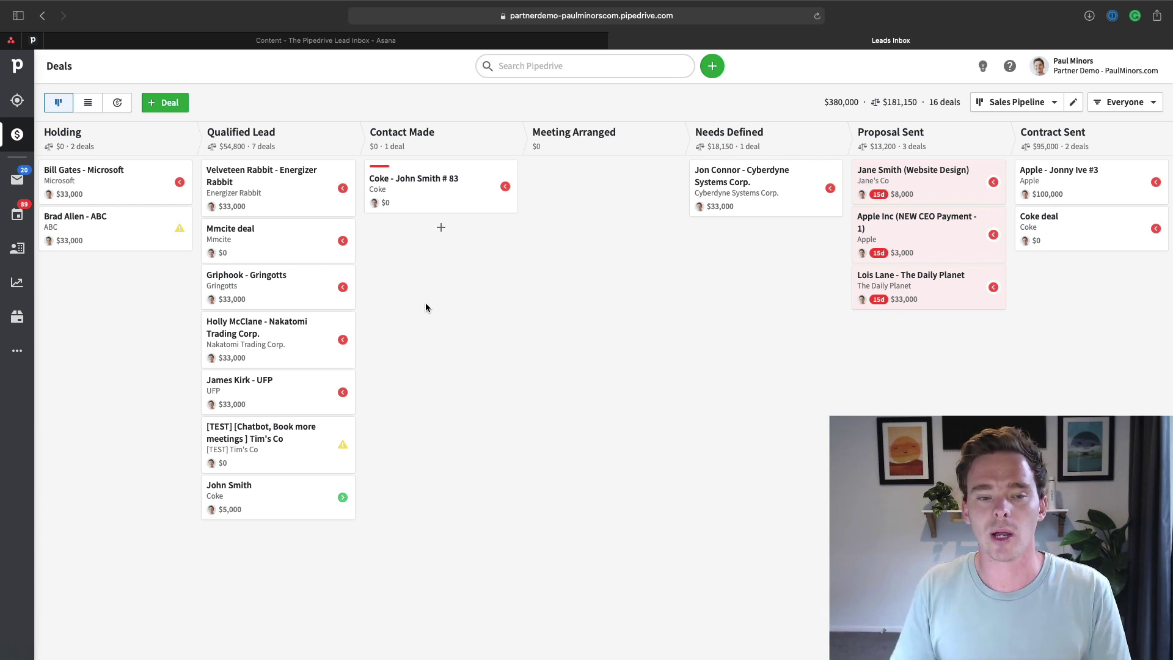
pyautogui.click(17, 99)
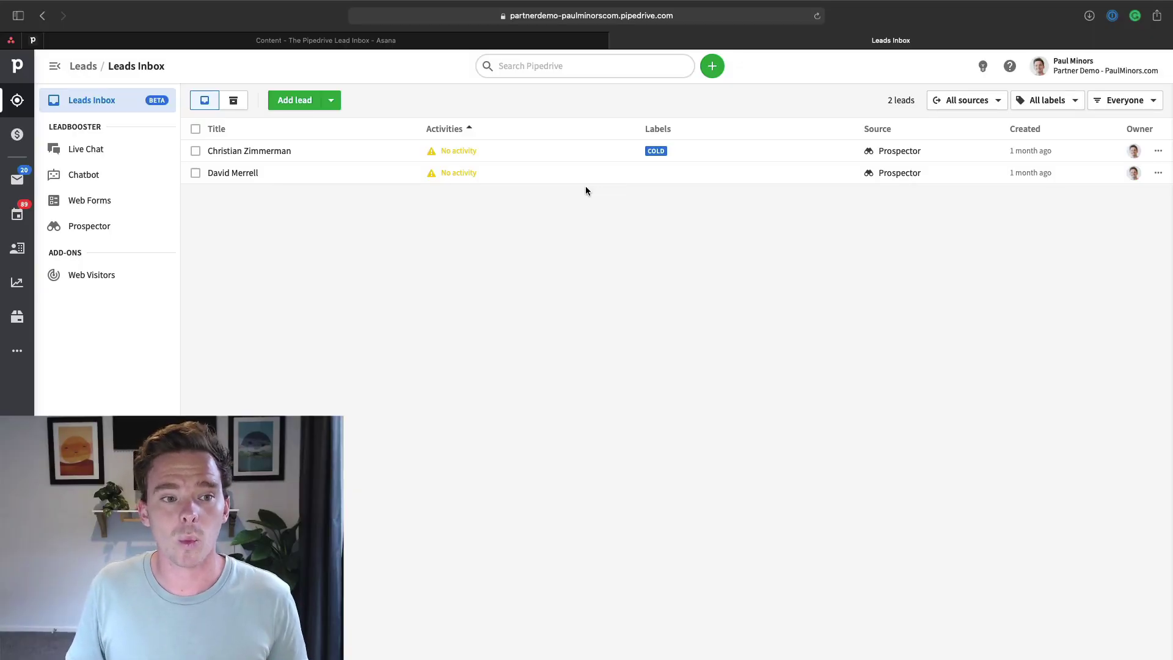
# Check the Everyone owner filter, then open the COLD-labelled Prospector lead's details
pyautogui.click(1149, 101)
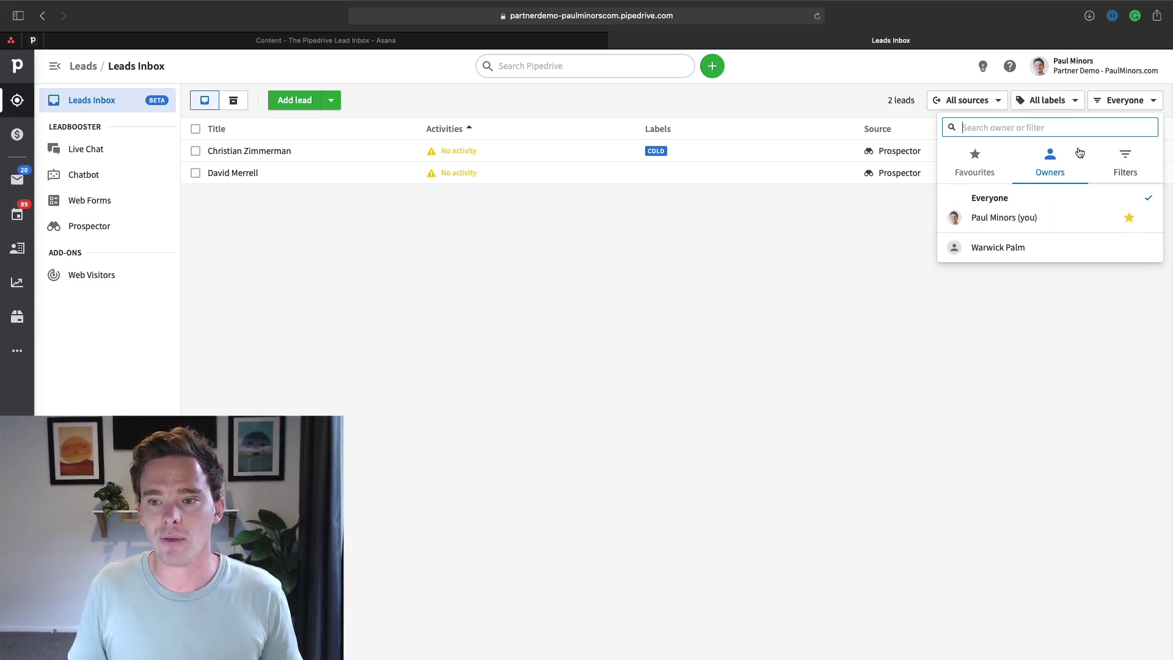
pyautogui.click(841, 245)
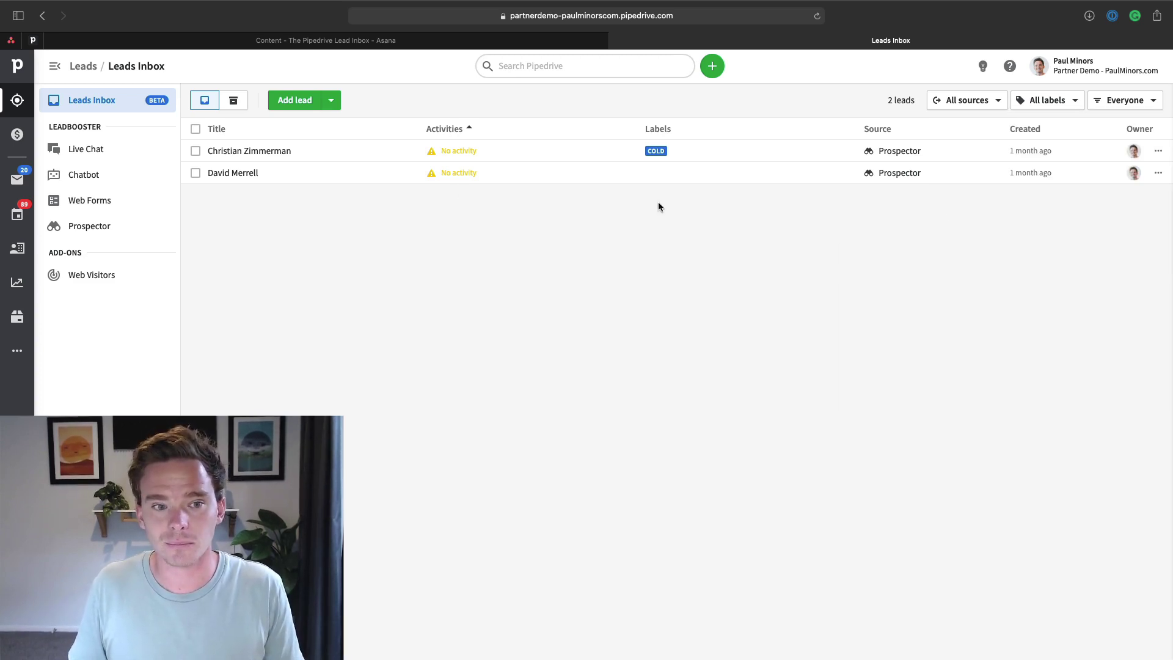
pyautogui.click(318, 153)
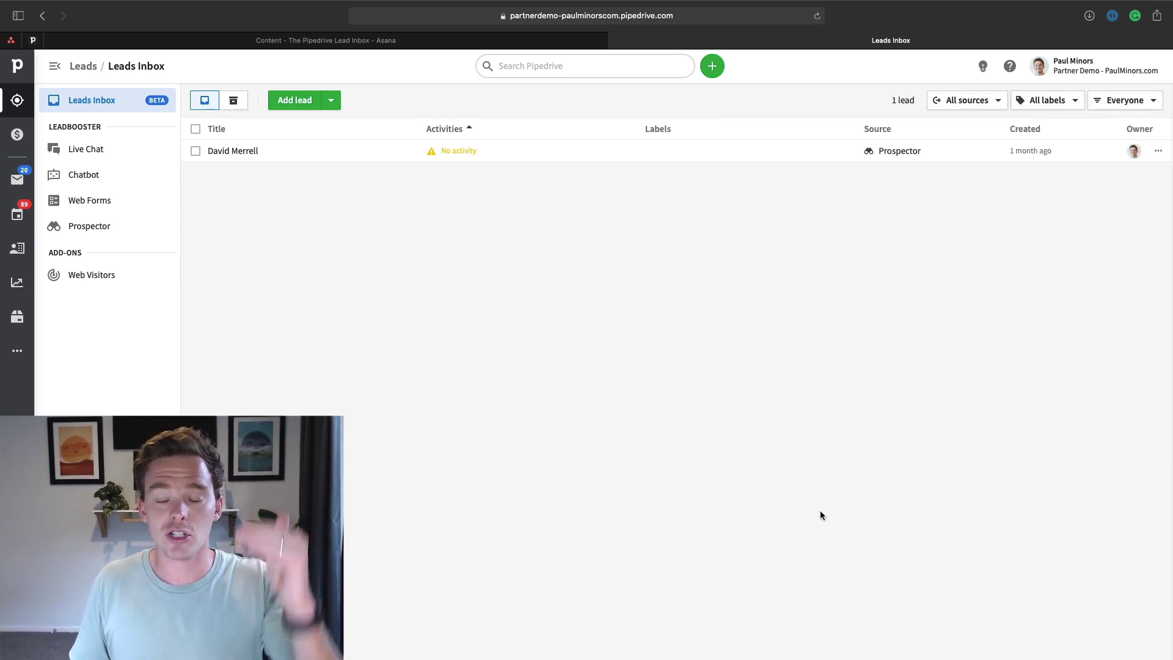
# View the archived leads, then bring up the Deals board now totalling 16 deals worth $380,000
pyautogui.click(234, 105)
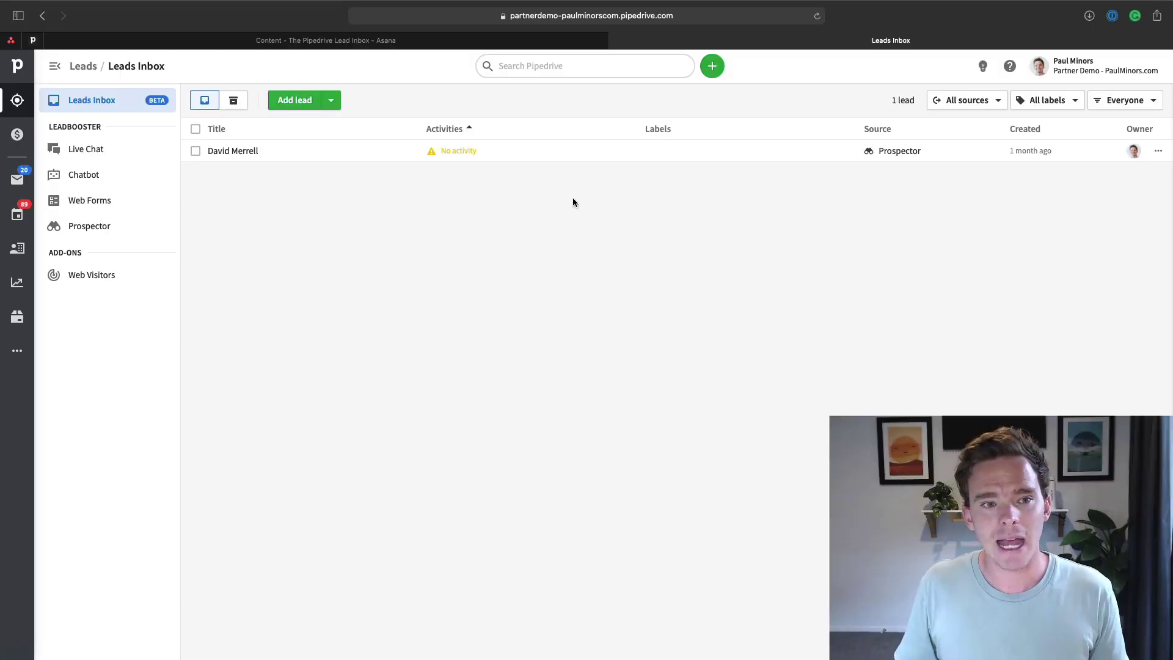
pyautogui.click(18, 134)
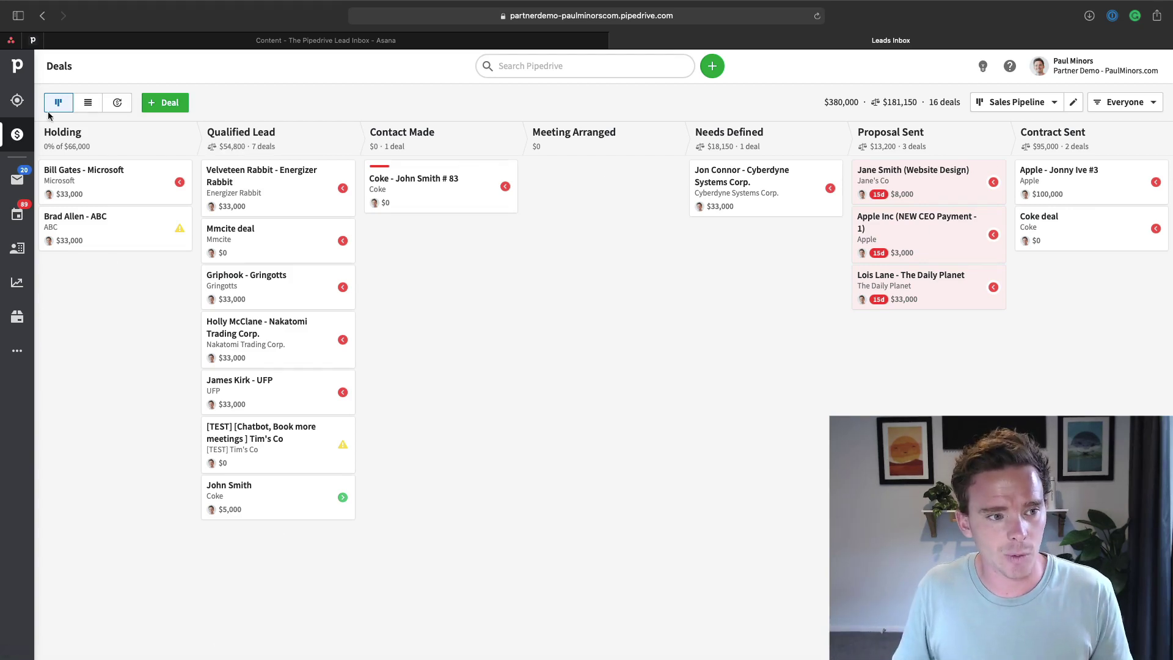
pyautogui.click(17, 99)
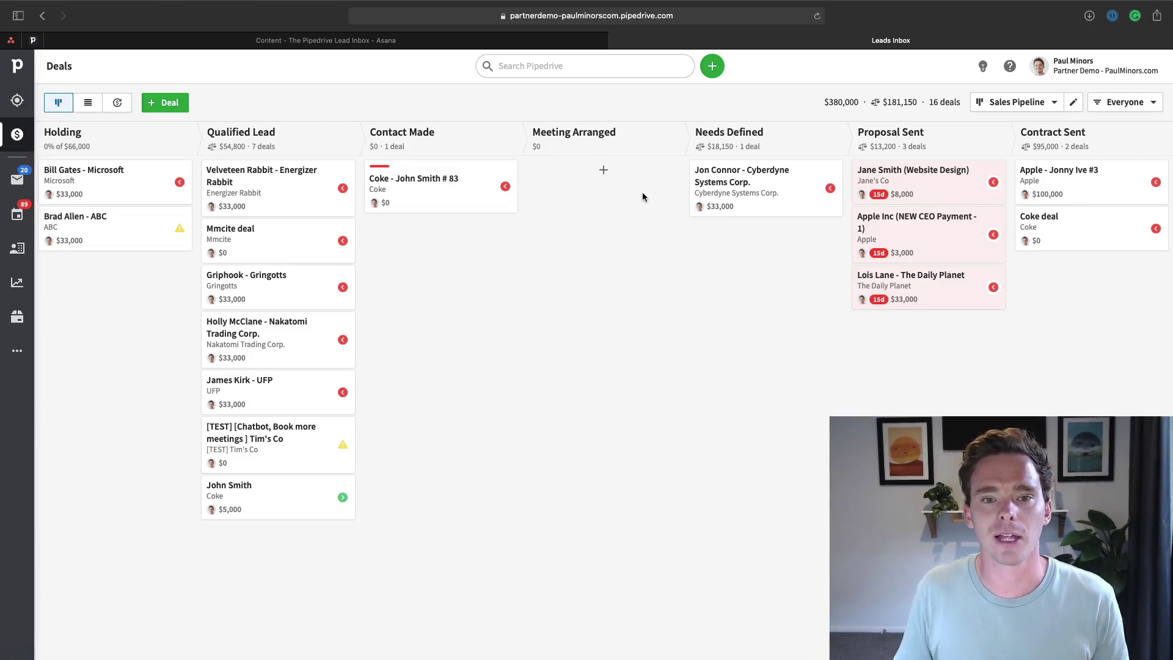
pyautogui.click(17, 101)
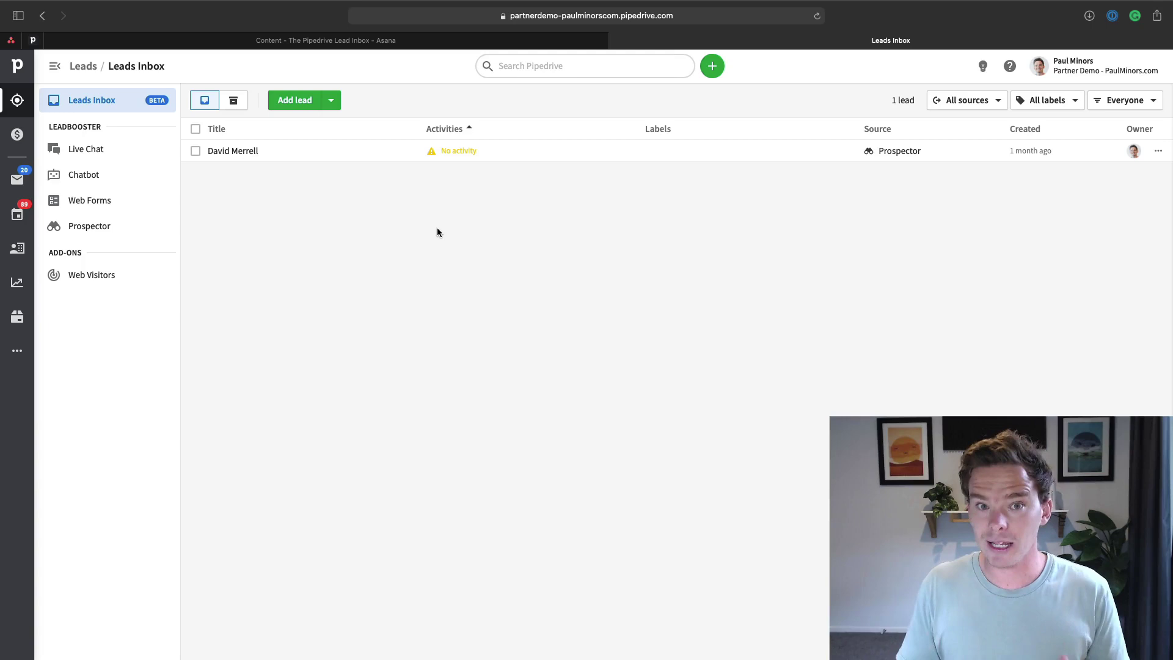
pyautogui.click(18, 135)
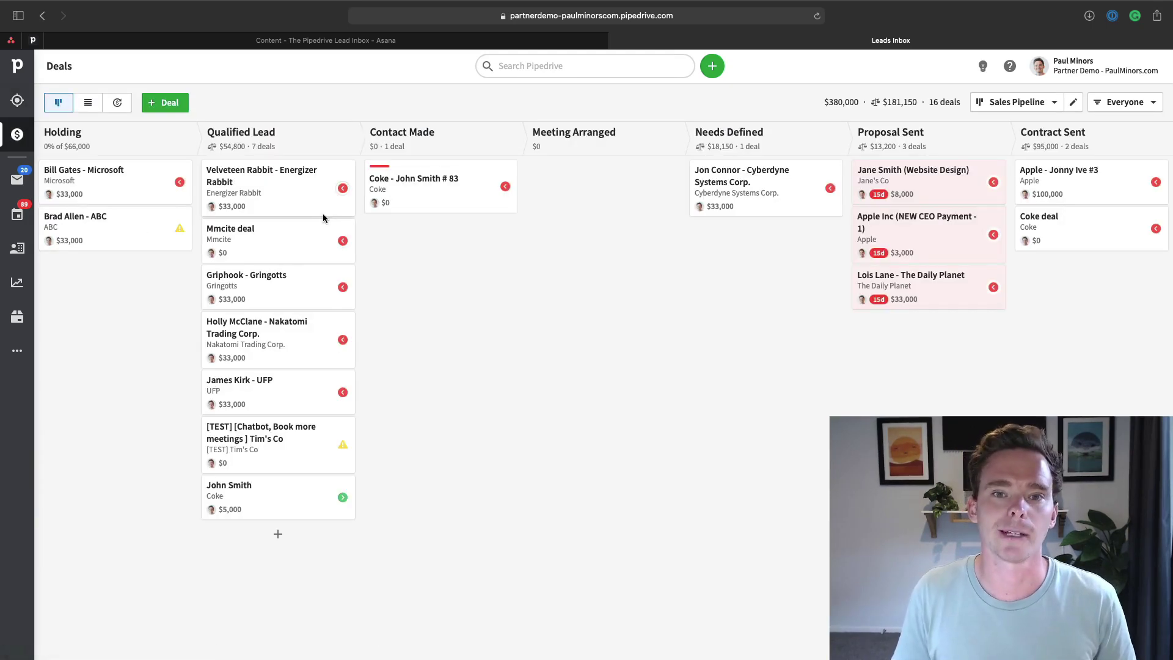